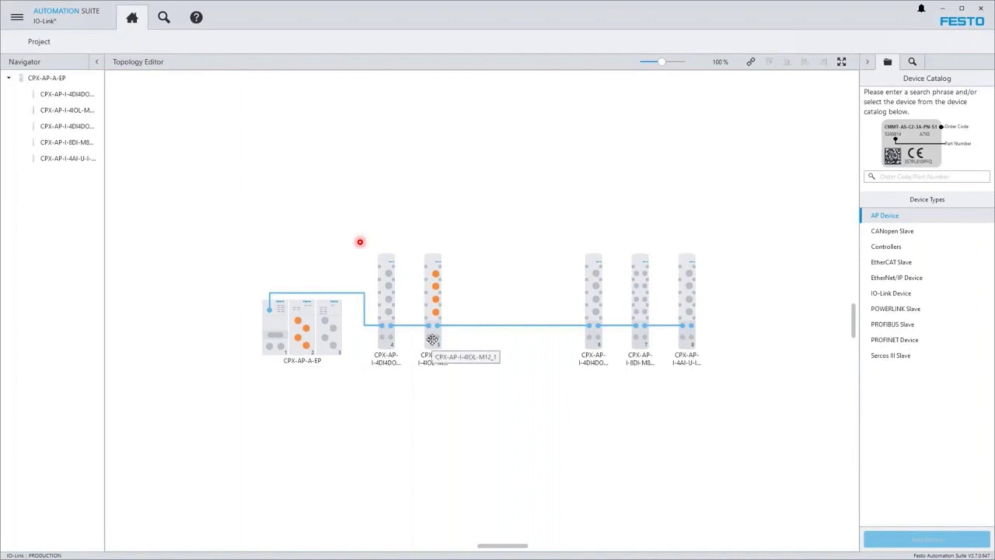
Add the Festo SDAT-MHS-M160-SV IO-Link device from the catalog and connect it to the first port of the CPX-AP-I-4IOL-M12_1 module
{"action": "left_click", "coordinate": [903, 300]}
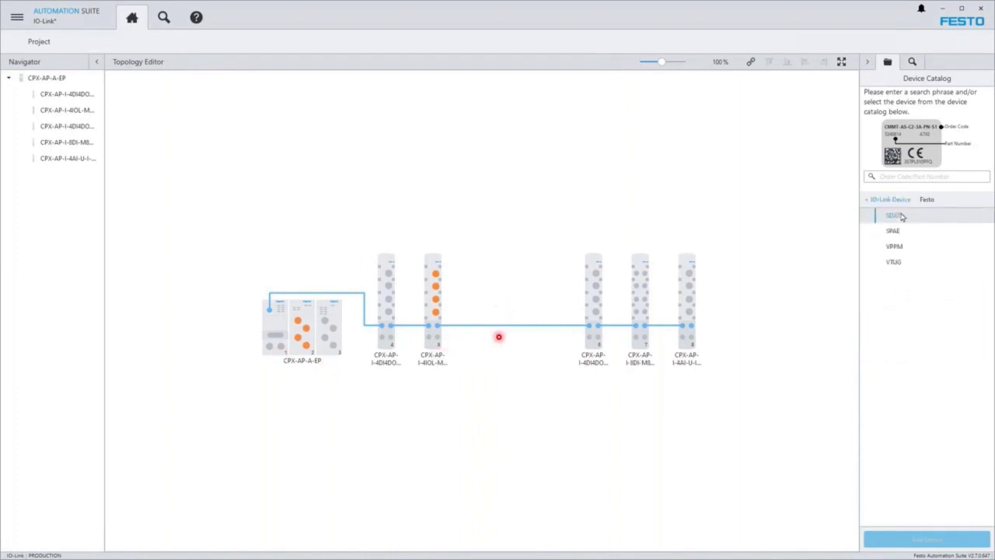
{"action": "left_click", "coordinate": [902, 216]}
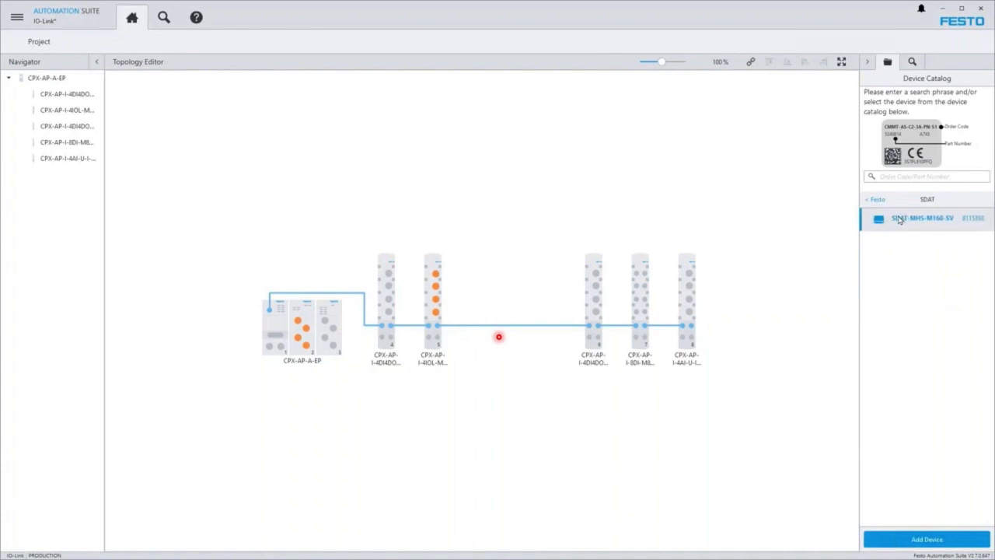
{"action": "left_click_drag", "start_coordinate": [899, 220], "coordinate": [420, 271]}
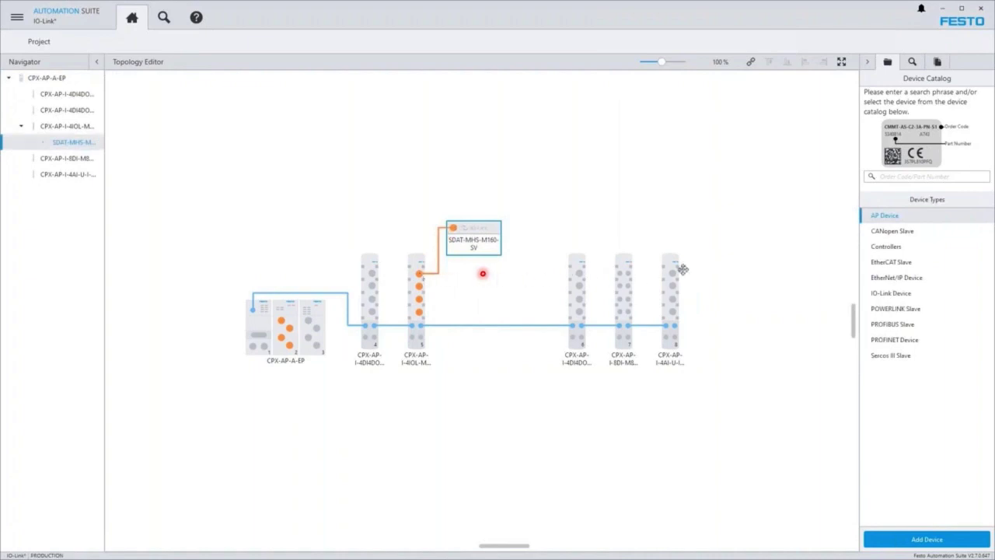
Search the catalog for spau, add SPAU-P05 with its description file from IODDfinder, and connect it to the IO-Link master's second port
{"action": "left_click", "coordinate": [904, 180]}
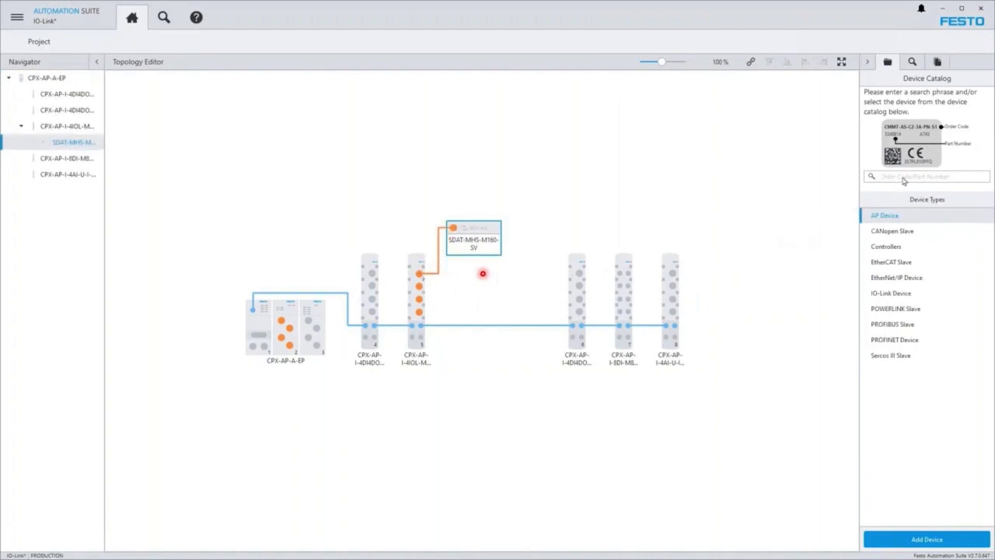
{"action": "type", "text": "spau"}
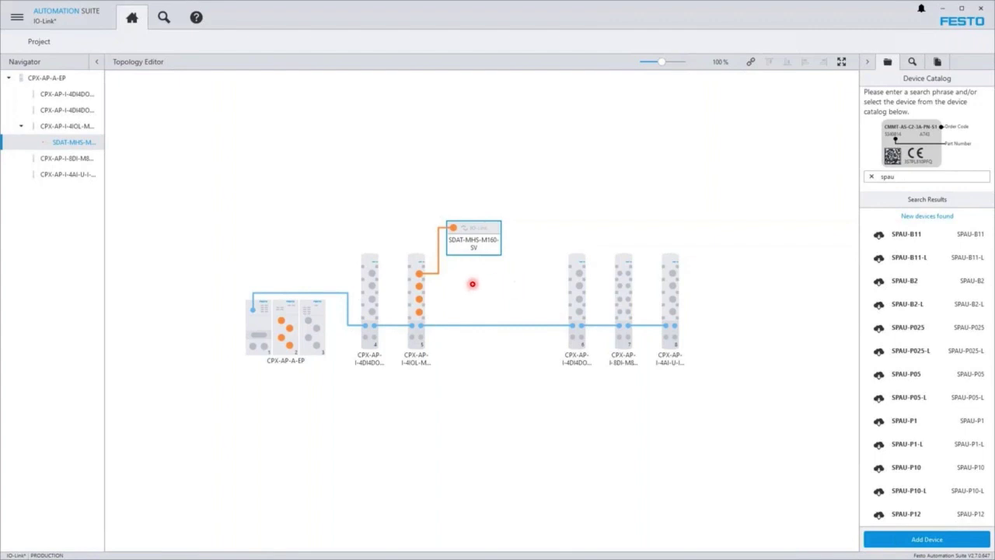
{"action": "left_click_drag", "start_coordinate": [909, 383], "coordinate": [468, 291]}
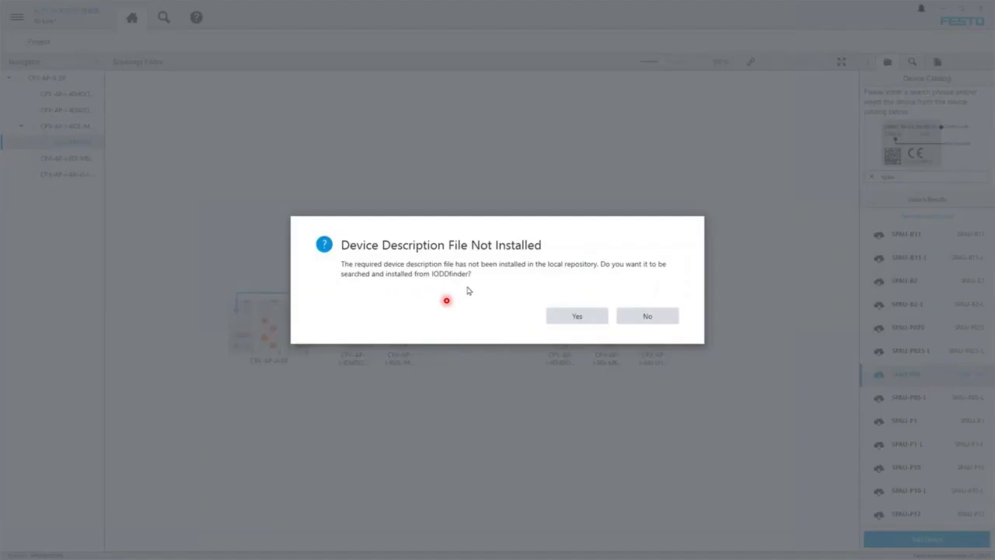
{"action": "left_click", "coordinate": [575, 317]}
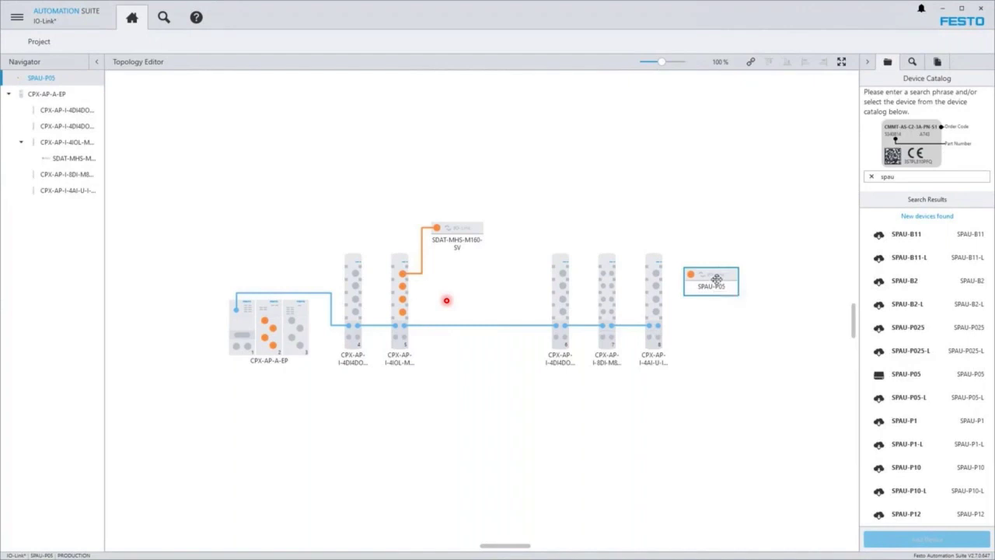
{"action": "left_click_drag", "start_coordinate": [702, 288], "coordinate": [404, 288]}
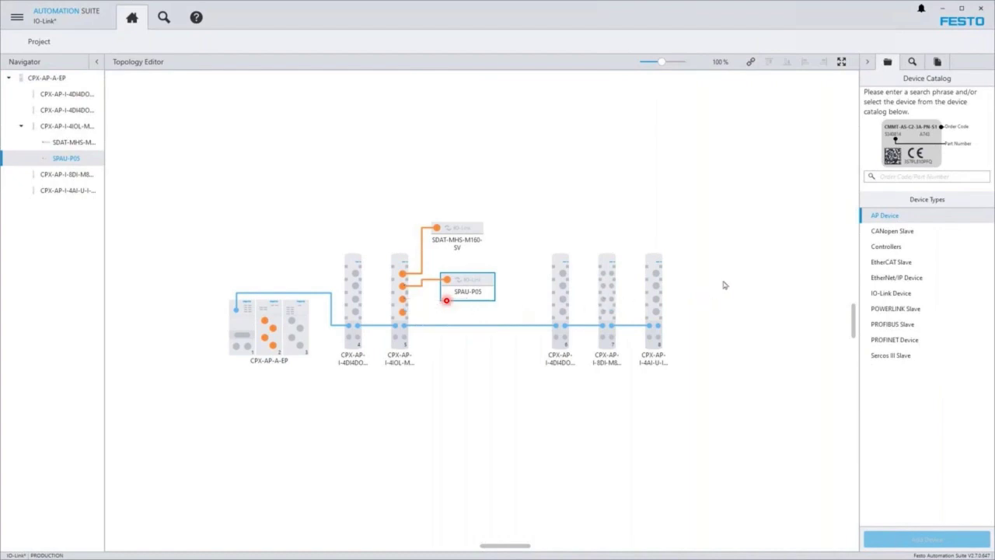
Search the catalog for leuze, add HT53CL1/LG-M8 with its description file from IODDfinder, and connect it to port X2 of the IO-Link master
{"action": "left_click", "coordinate": [893, 177]}
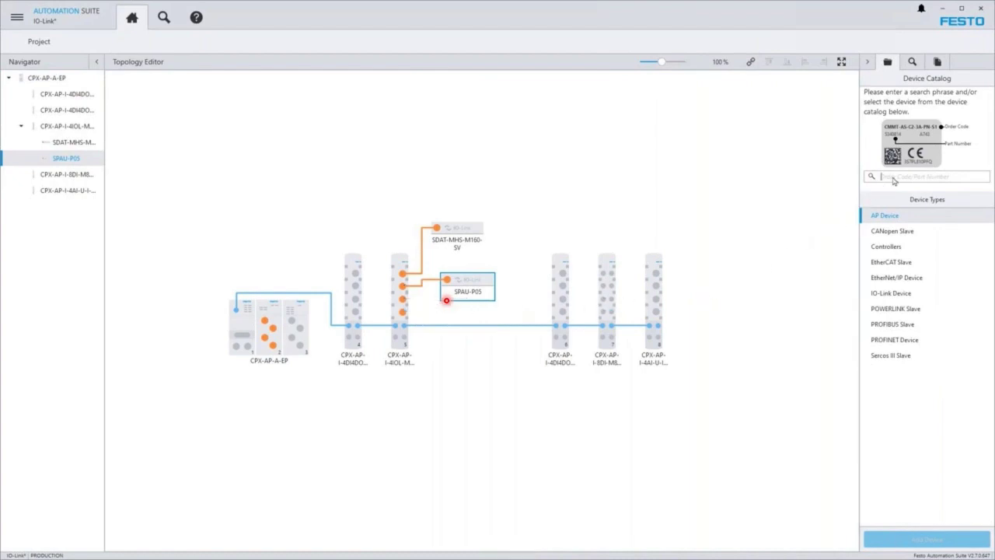
{"action": "type", "text": "leuze"}
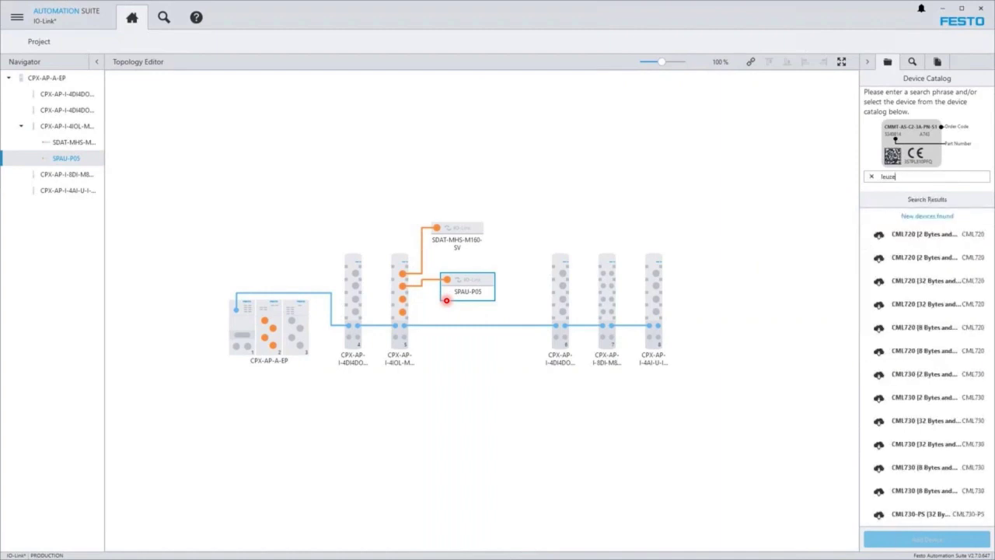
{"action": "scroll", "coordinate": [925, 350], "scroll_direction": "down", "scroll_amount": 10}
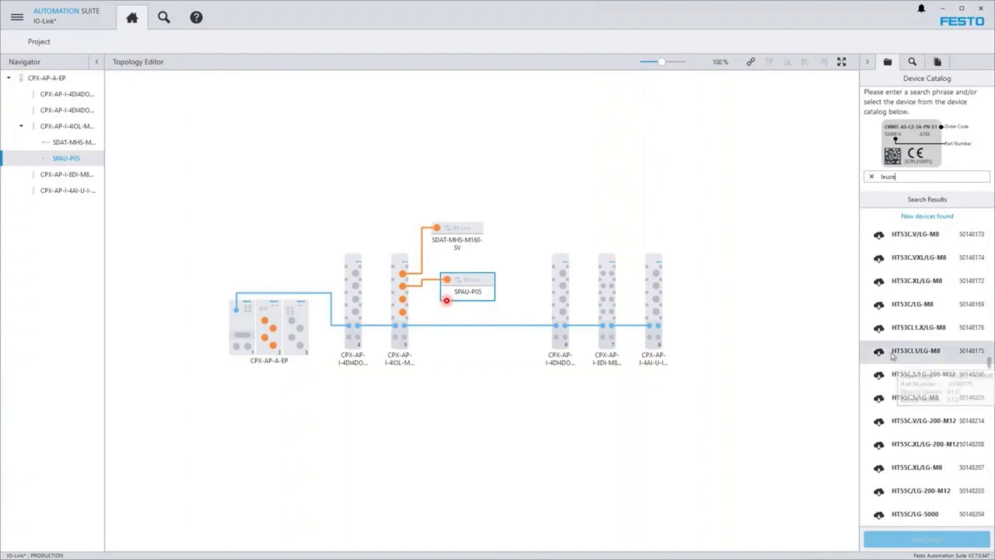
{"action": "left_click_drag", "start_coordinate": [894, 354], "coordinate": [455, 364]}
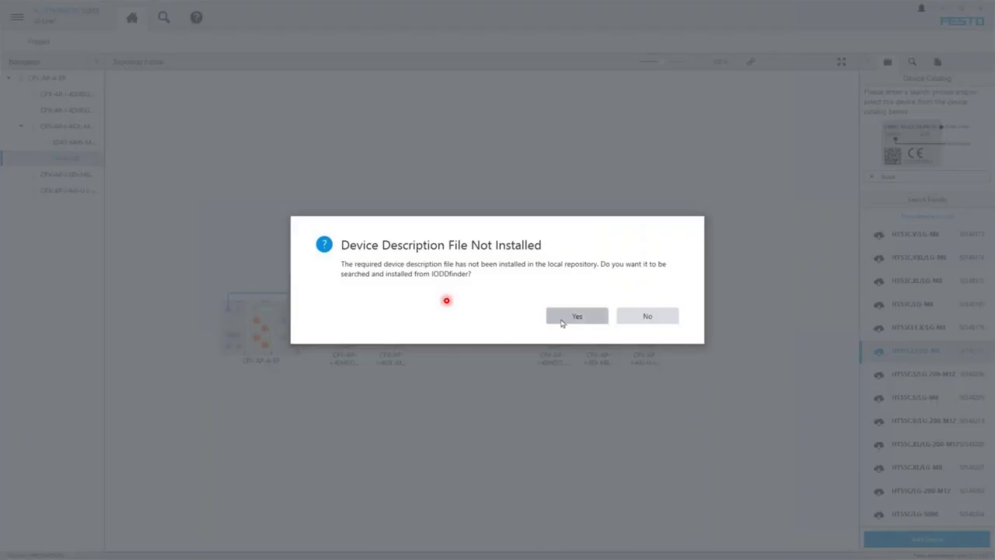
{"action": "left_click", "coordinate": [561, 319]}
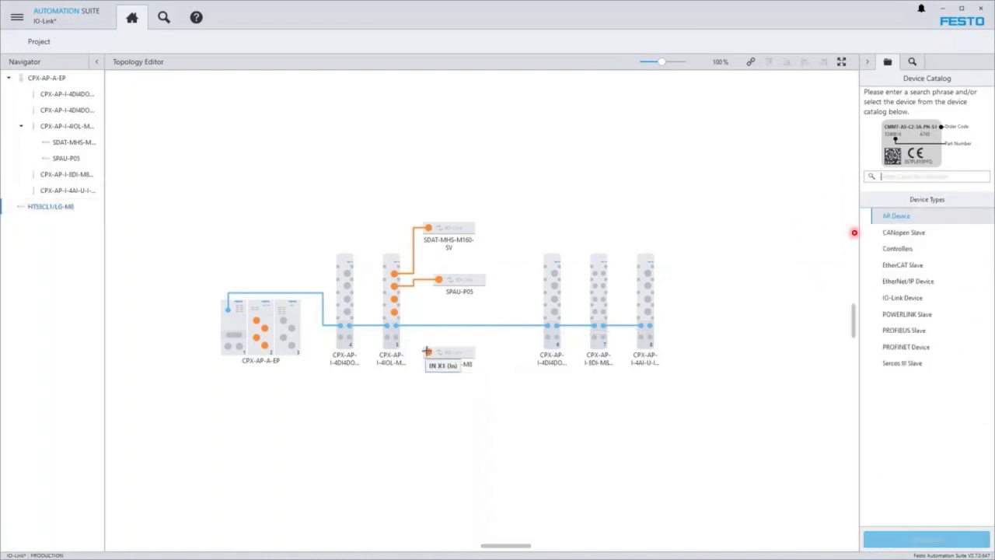
{"action": "left_click_drag", "start_coordinate": [426, 350], "coordinate": [397, 303]}
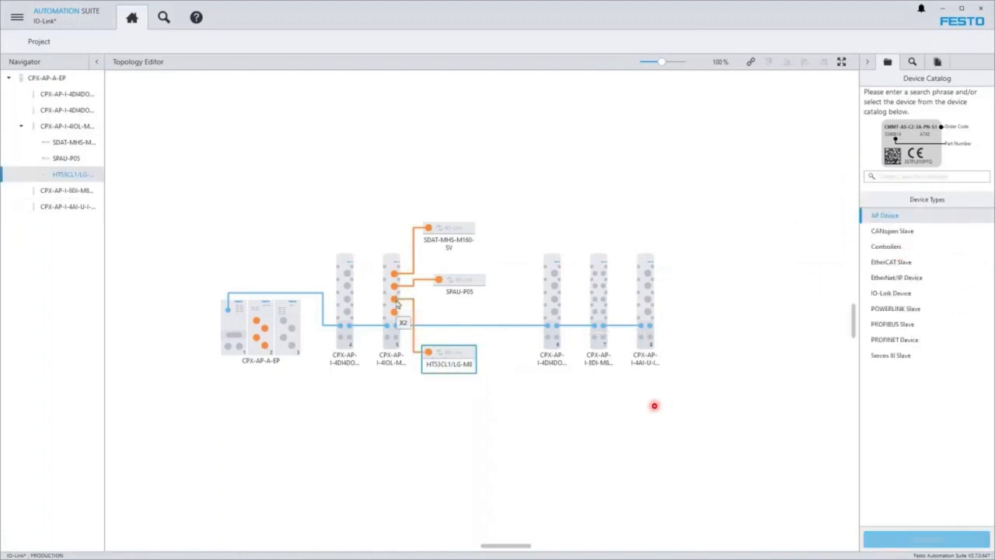
Delete the three IO-Link devices connected to the CPX-AP-I-4IOL-M12_1 module from the topology
{"action": "left_click_drag", "start_coordinate": [512, 429], "coordinate": [402, 195]}
{"action": "key", "text": "Delete"}
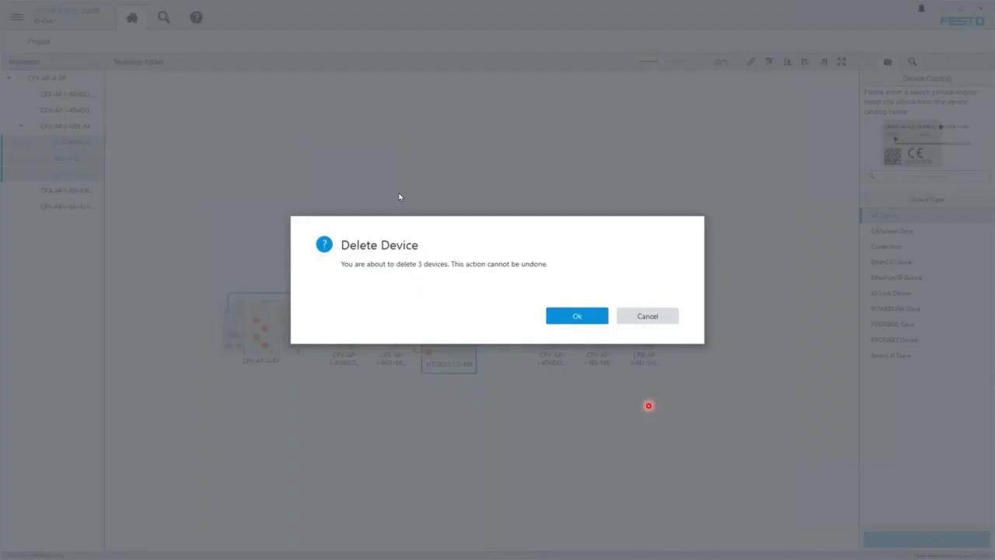
{"action": "key", "text": "Return"}
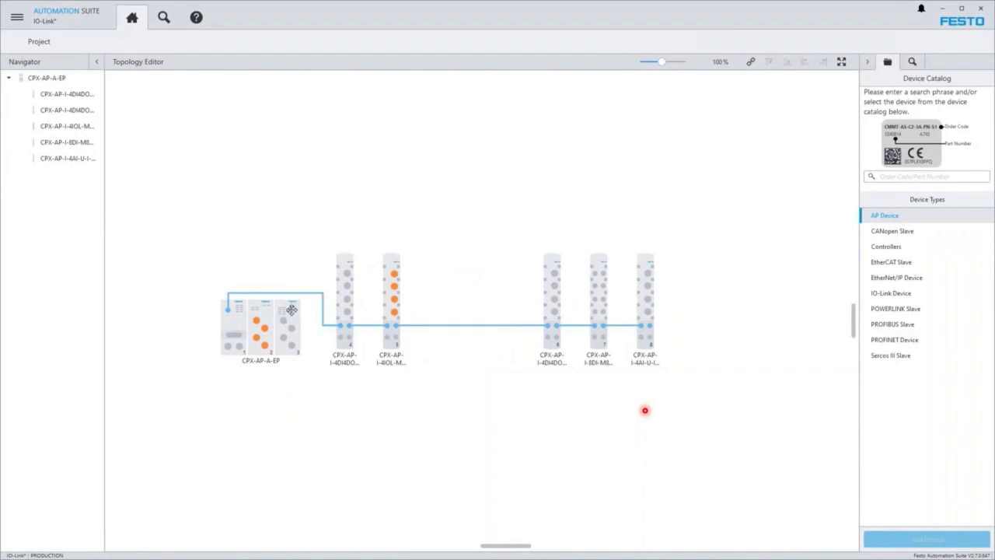
Set the connection path of the CPX-AP-A-EP terminal to the network device at 192.168.0.136 and close its plug-in
{"action": "left_click", "coordinate": [289, 313]}
{"action": "double_click", "coordinate": [289, 312]}
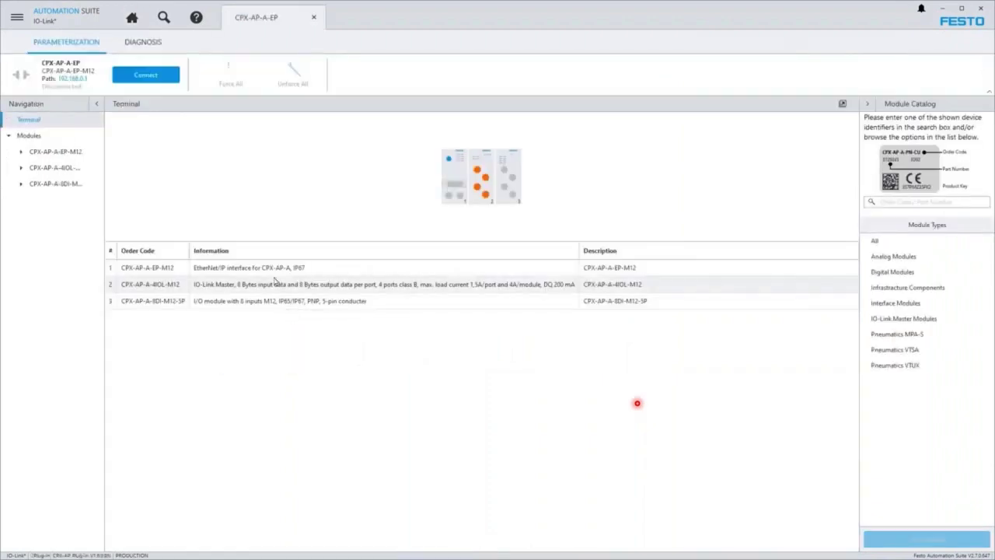
{"action": "left_click", "coordinate": [80, 81]}
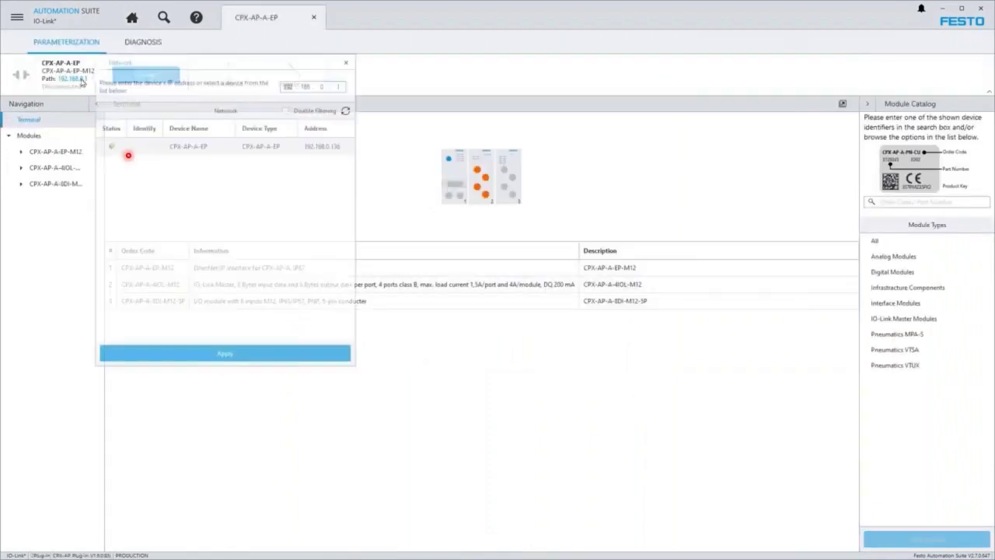
{"action": "left_click", "coordinate": [181, 149]}
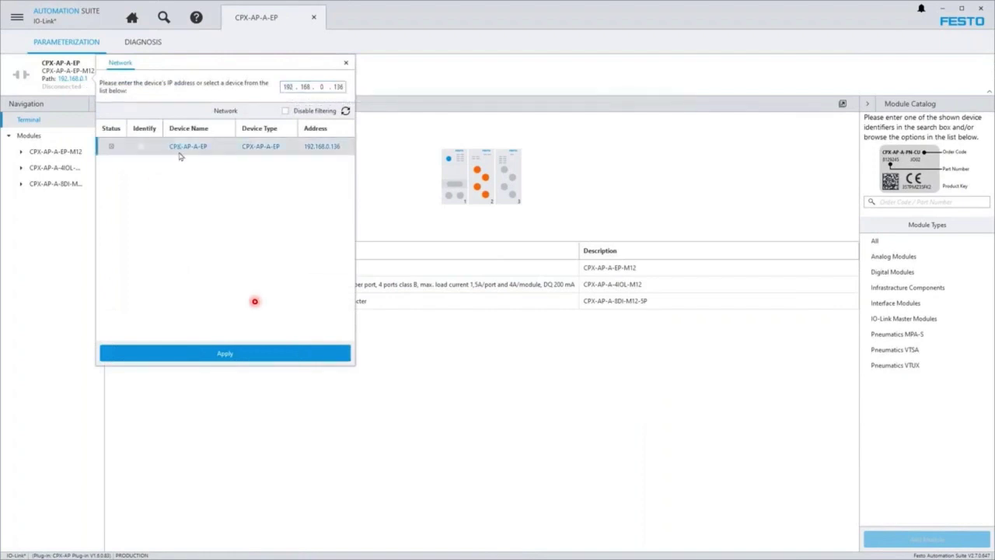
{"action": "left_click", "coordinate": [222, 353]}
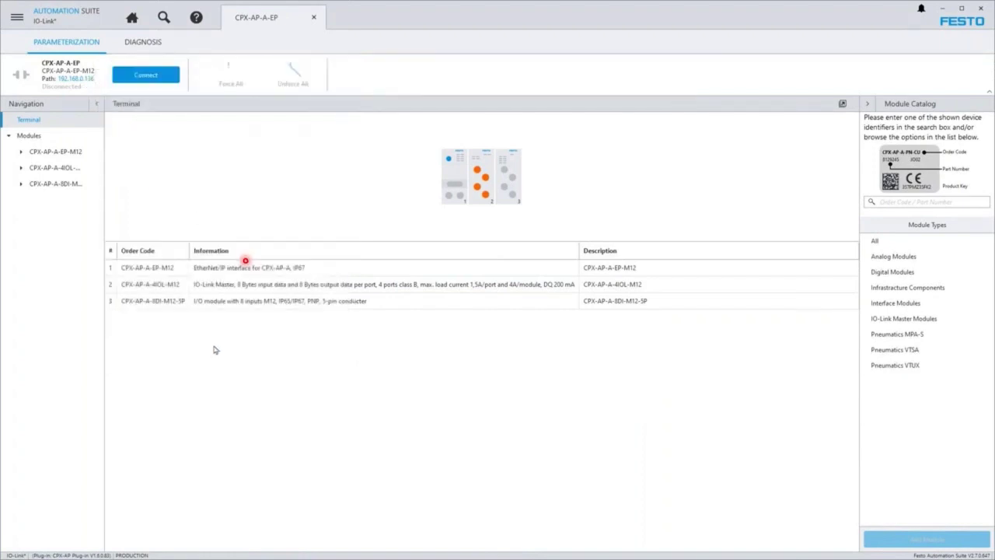
{"action": "left_click", "coordinate": [314, 18]}
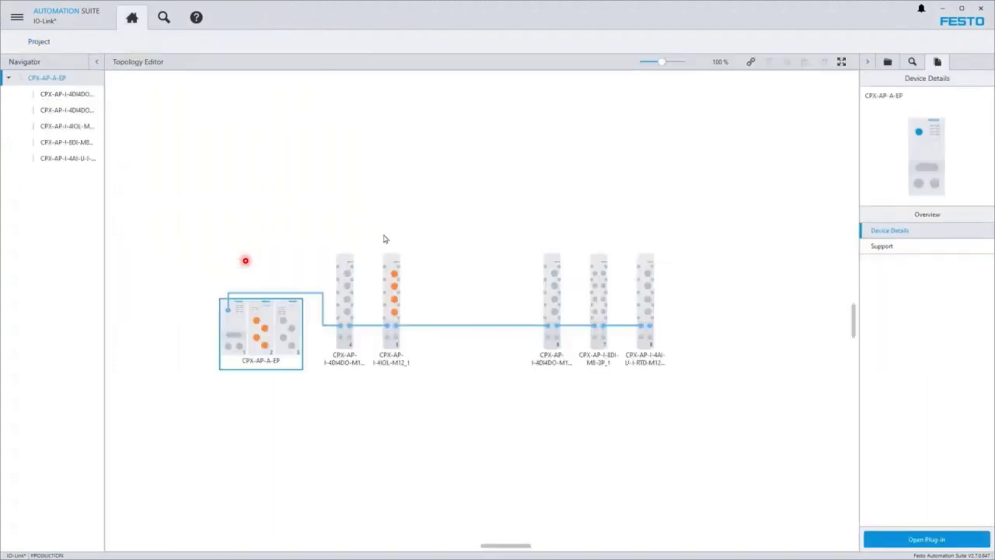
Scan the CPX-AP-I-4IOL-M12_1 module for IO-Link devices and add the detected SDAT-MHS-M160-SV
{"action": "right_click", "coordinate": [392, 266]}
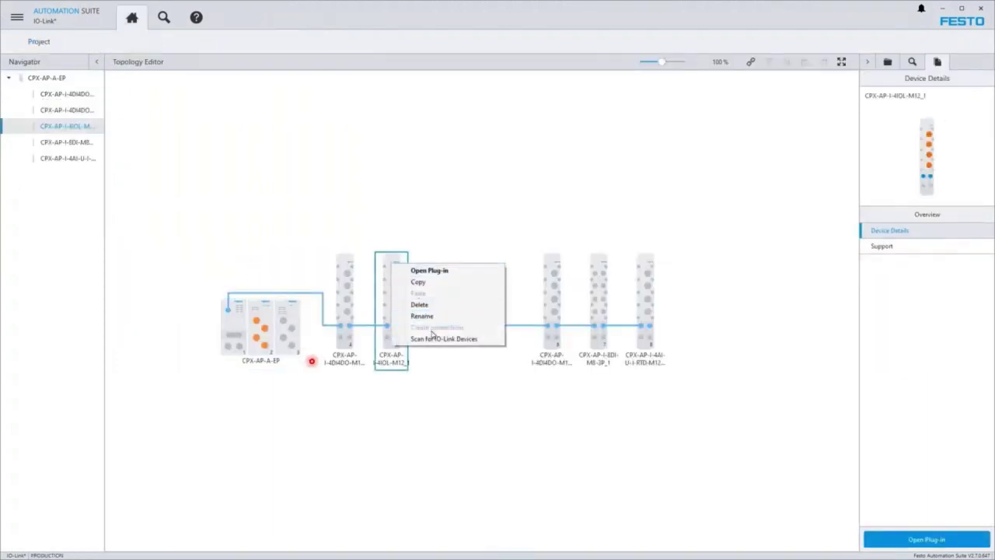
{"action": "left_click", "coordinate": [434, 339]}
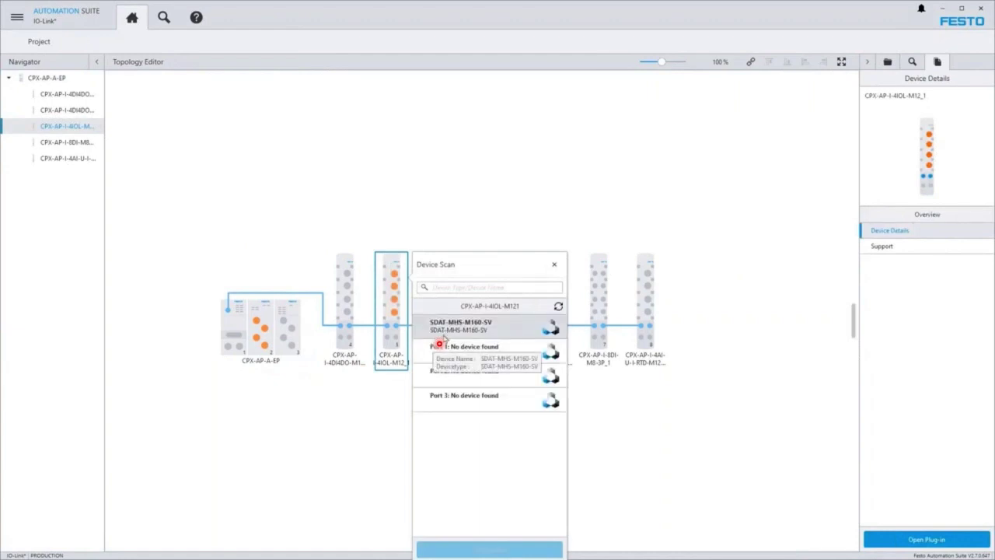
{"action": "left_click", "coordinate": [466, 330]}
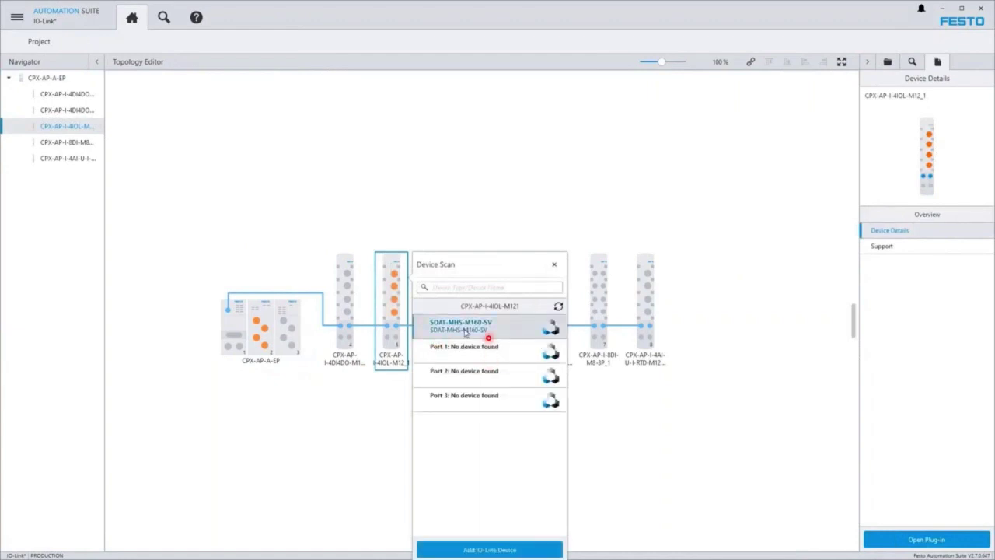
{"action": "left_click", "coordinate": [482, 550]}
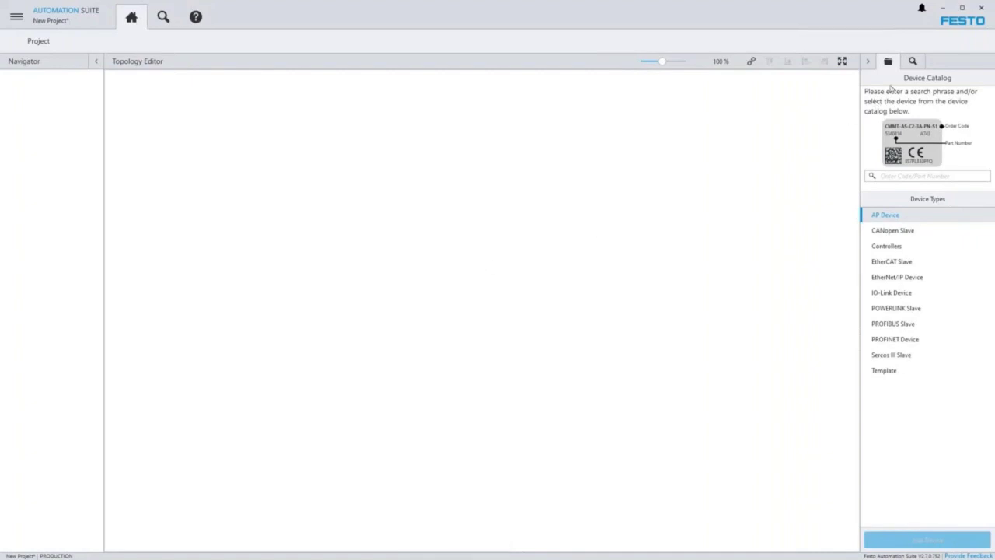
Scan the network in the new project, add the CPX-AP-I-EP device to the topology and import its connected modules and IO-Link devices
{"action": "left_click", "coordinate": [912, 62]}
{"action": "left_click_drag", "start_coordinate": [892, 129], "coordinate": [303, 288]}
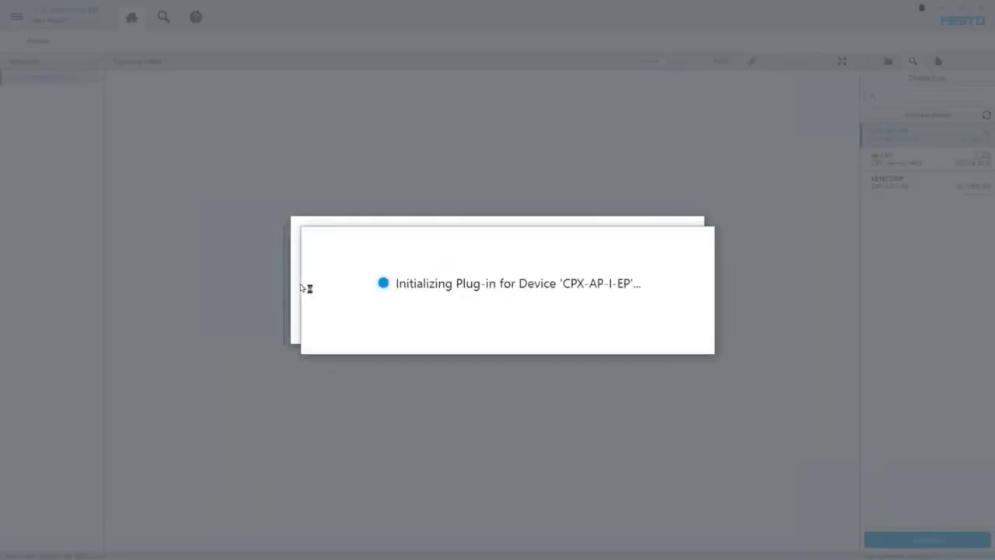
{"action": "left_click", "coordinate": [575, 327]}
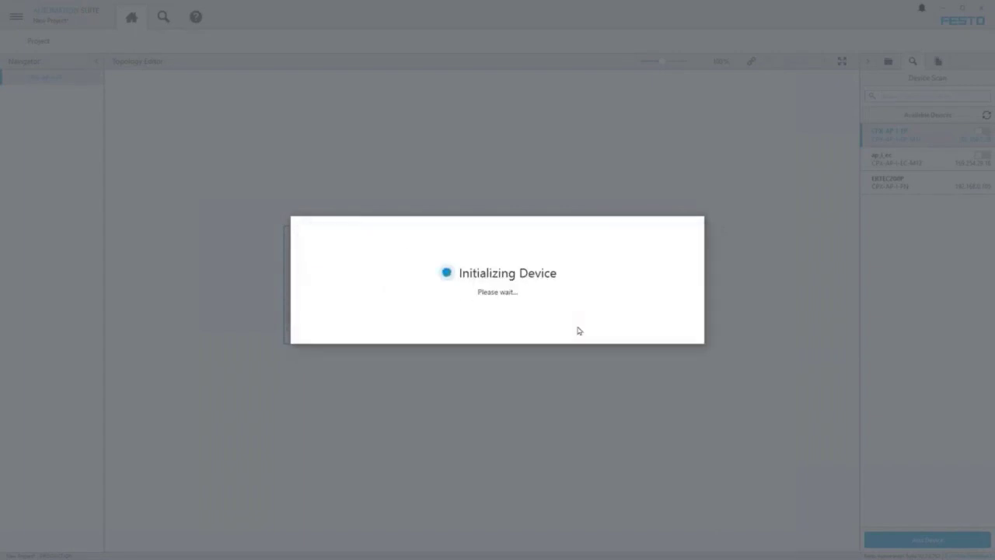
{"action": "left_click", "coordinate": [585, 327]}
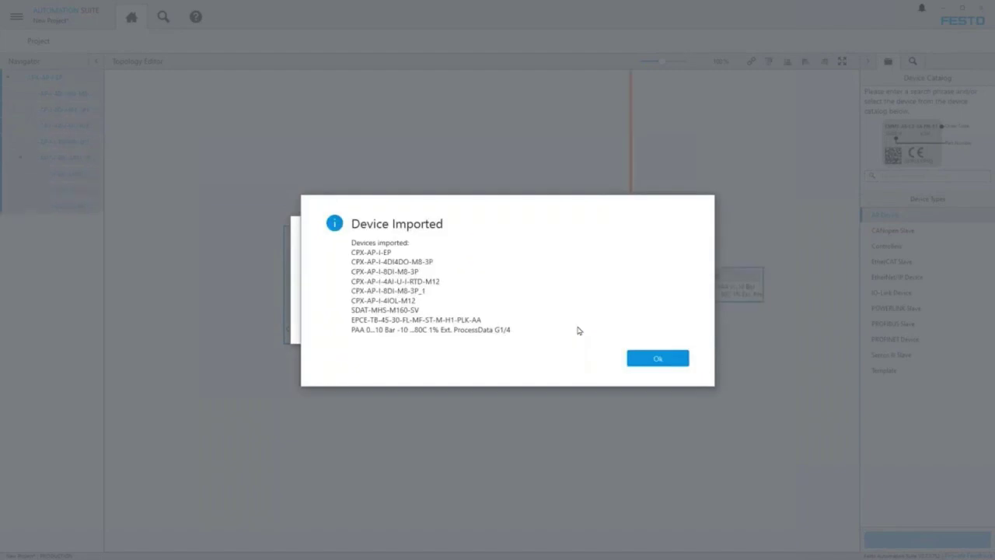
{"action": "left_click", "coordinate": [658, 357]}
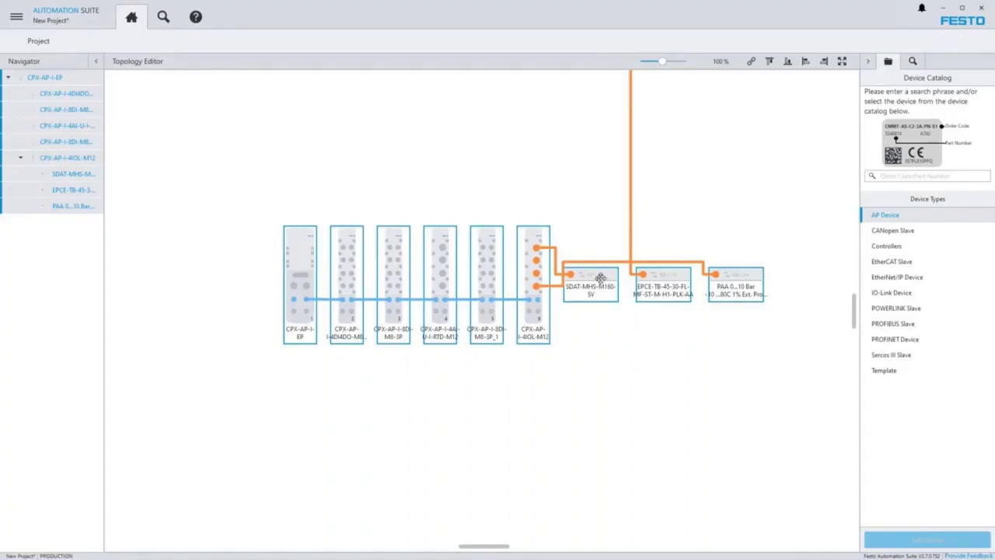
Rearrange the IO-Link devices beside the master, placing SDAT-MHS-M160-SV above and the PAA pressure sensor below the EPCE unit
{"action": "left_click", "coordinate": [610, 225]}
{"action": "left_click_drag", "start_coordinate": [609, 271], "coordinate": [629, 205]}
{"action": "left_click", "coordinate": [740, 274]}
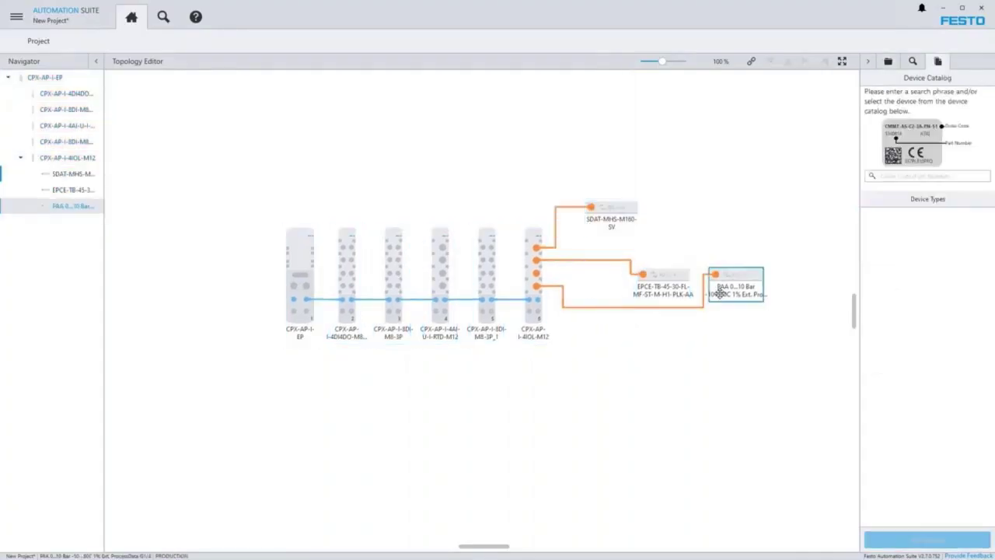
{"action": "left_click_drag", "start_coordinate": [740, 274], "coordinate": [612, 327]}
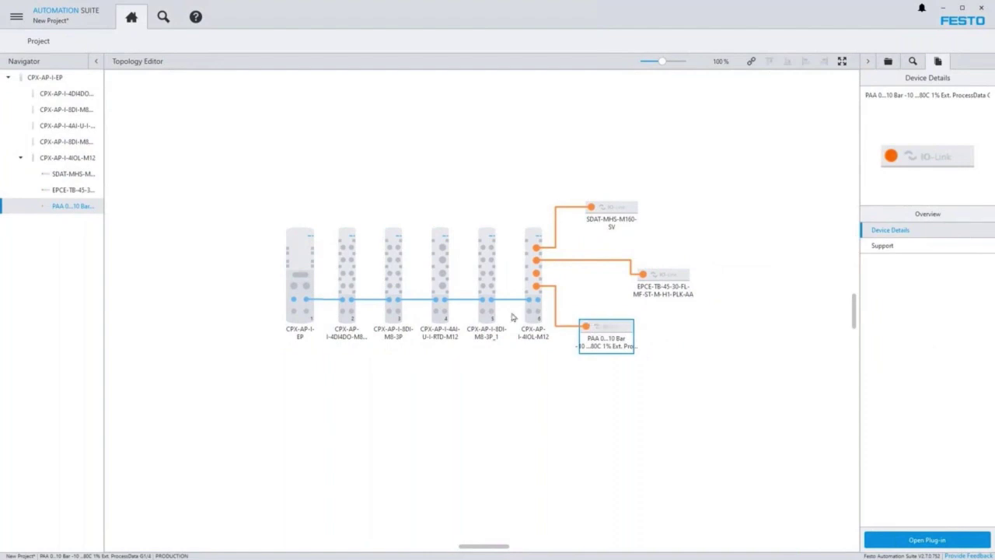
Open the CPX-AP-I-EP plug-in to view its module parameters and close it again
{"action": "double_click", "coordinate": [302, 263]}
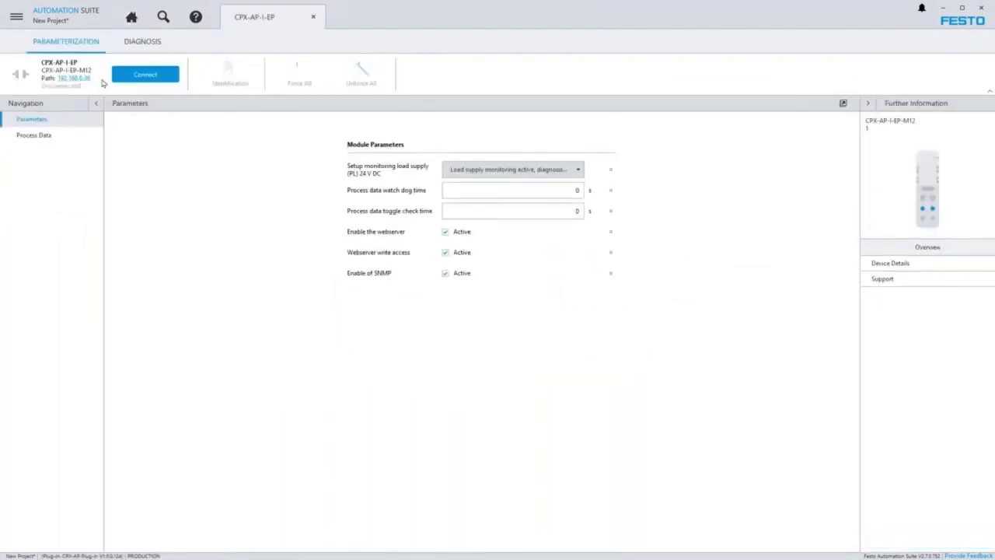
{"action": "left_click", "coordinate": [313, 17]}
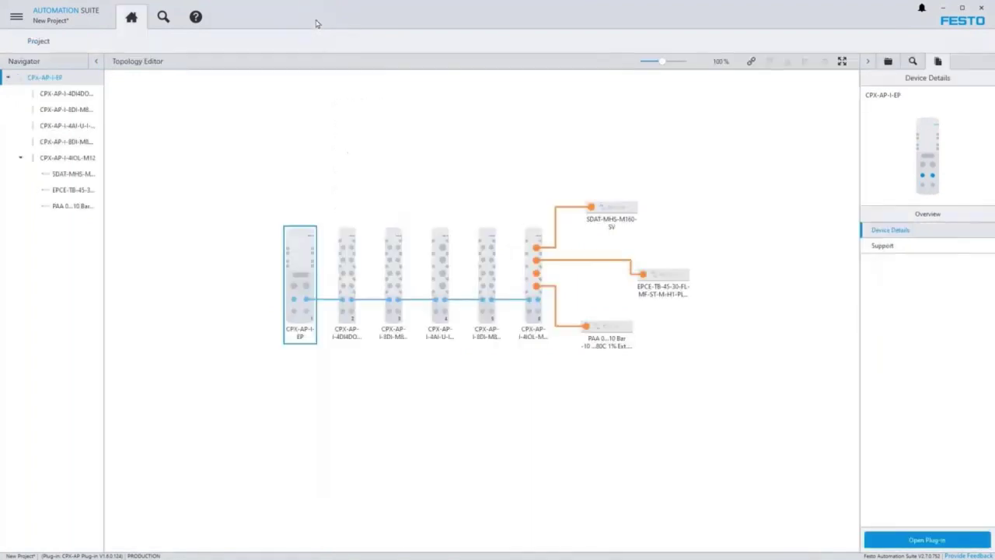
Open the EPCE electric cylinder unit's plug-in, connect to the device and synchronise by reading the parameters from the device
{"action": "double_click", "coordinate": [663, 277]}
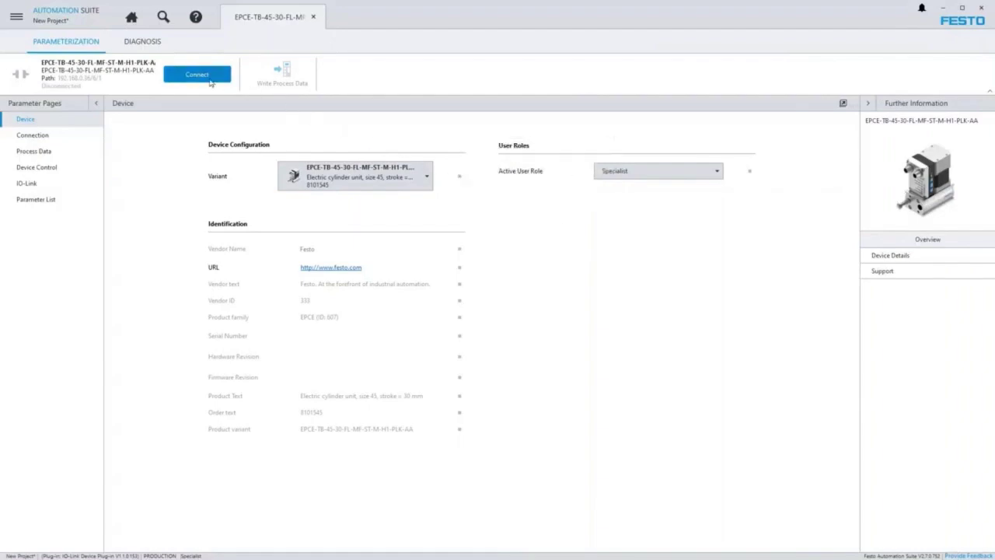
{"action": "left_click", "coordinate": [191, 73]}
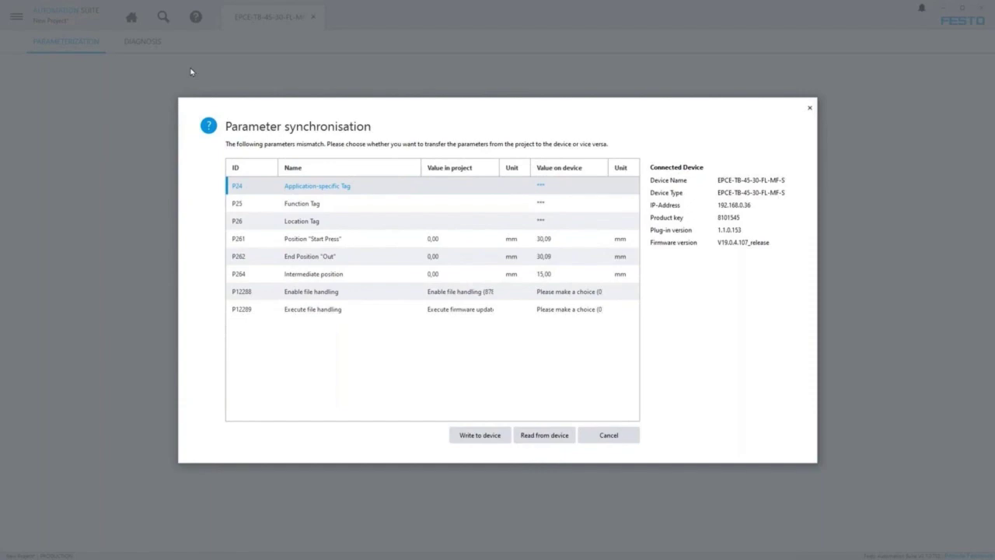
{"action": "left_click", "coordinate": [543, 437]}
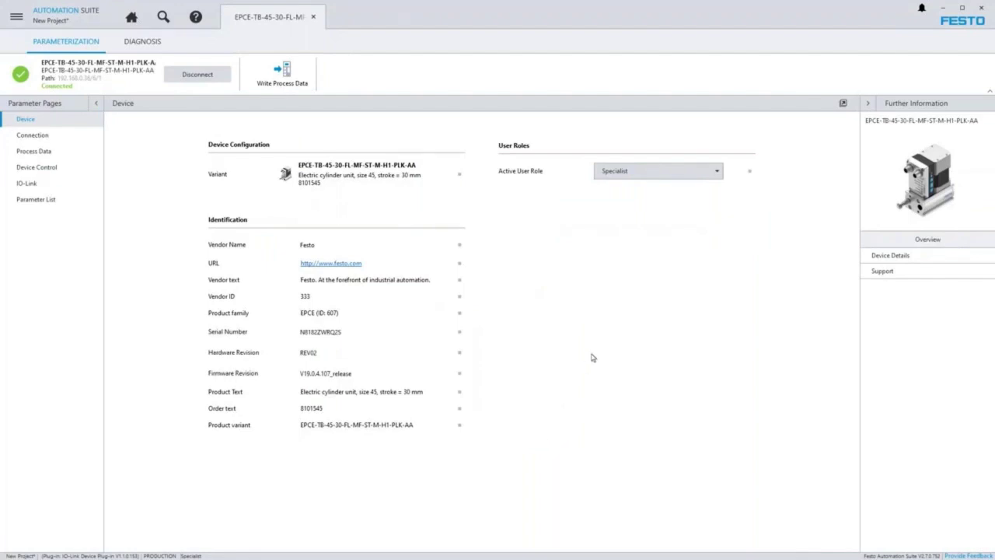
Check the selectable user roles of the device and view its connection wiring
{"action": "left_click", "coordinate": [687, 172]}
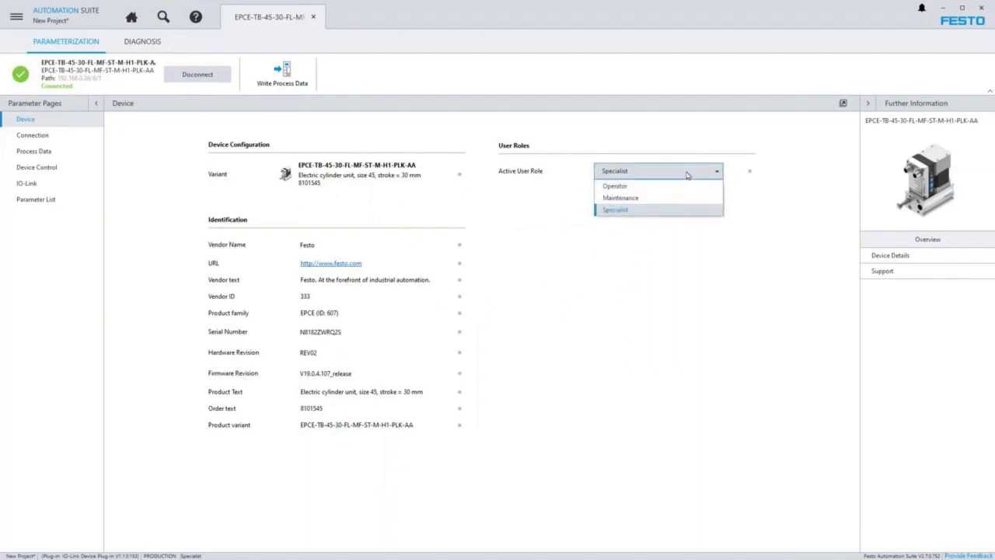
{"action": "left_click", "coordinate": [687, 174]}
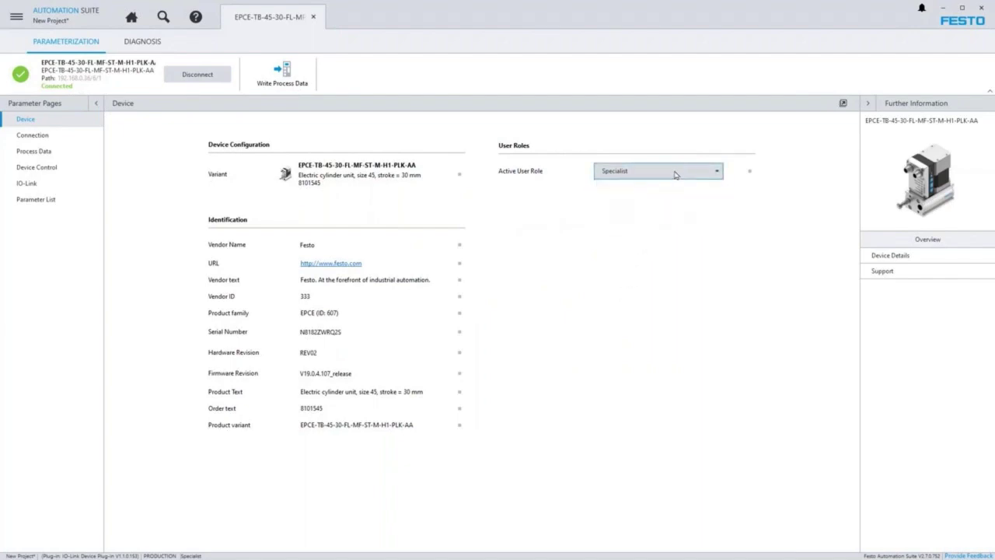
{"action": "left_click", "coordinate": [81, 138]}
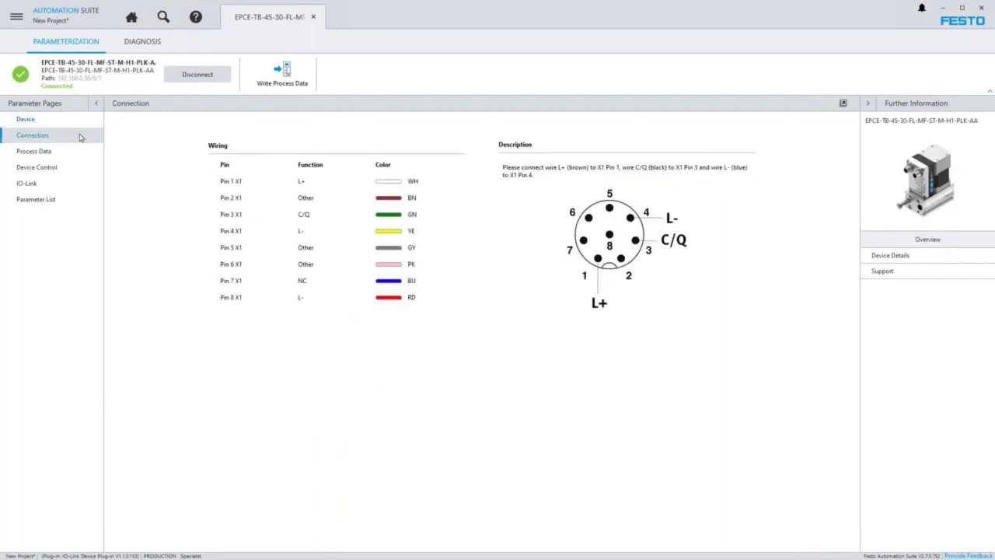
Prepare the Move Out output as True in the process data and write it to the device
{"action": "left_click", "coordinate": [62, 154]}
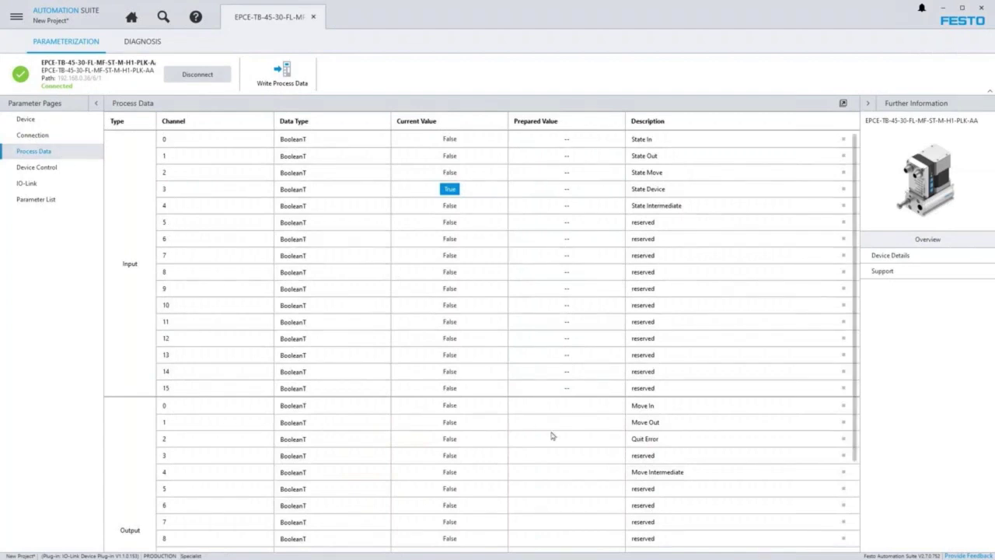
{"action": "left_click", "coordinate": [557, 426]}
{"action": "left_click", "coordinate": [295, 84]}
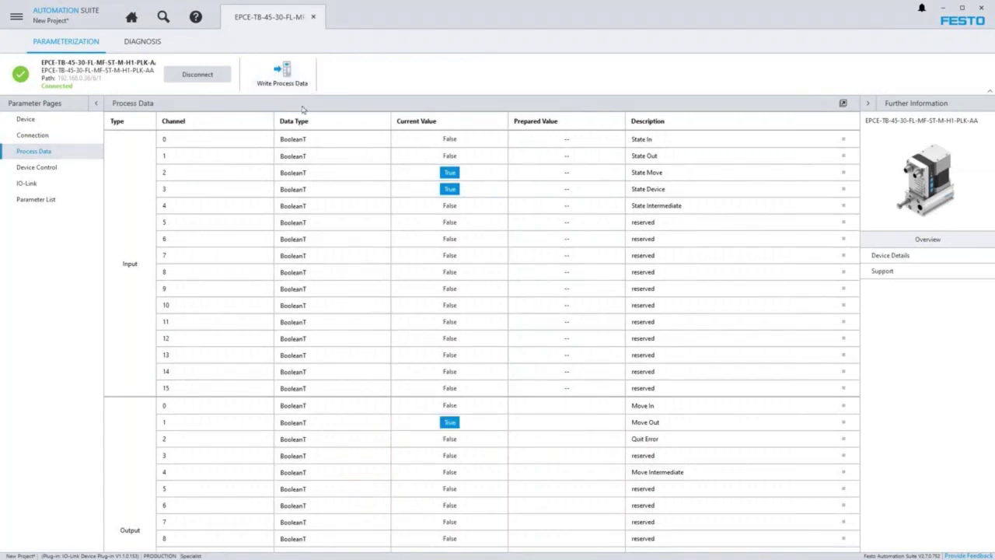
Write Move In as True with Move Out as False to the device, and reset Move In to False
{"action": "left_click", "coordinate": [567, 411]}
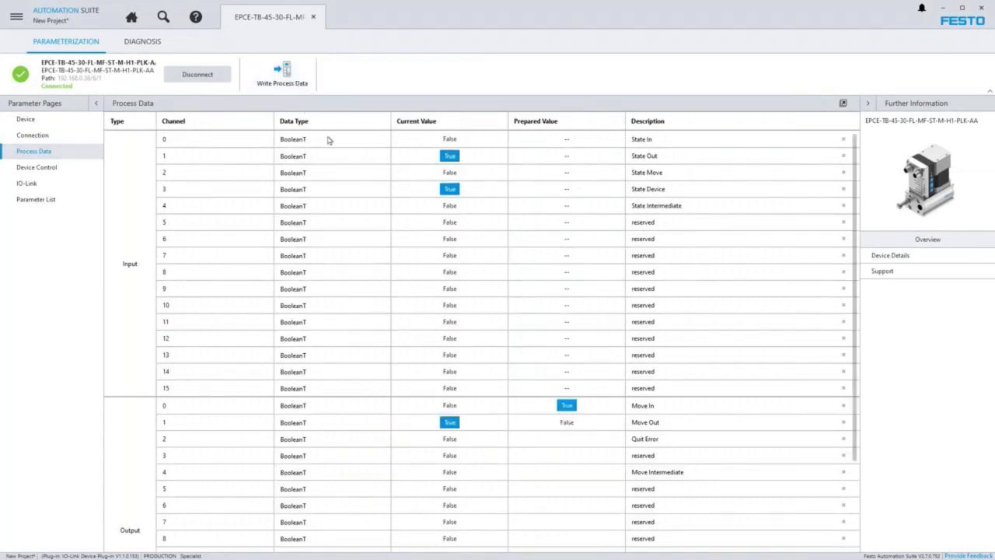
{"action": "left_click", "coordinate": [283, 75]}
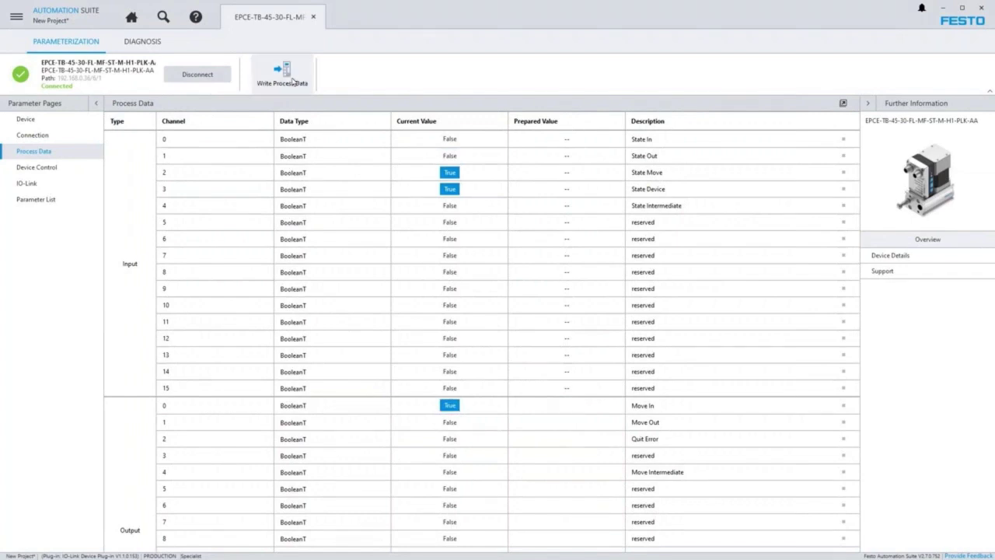
{"action": "left_click", "coordinate": [567, 409]}
{"action": "left_click", "coordinate": [287, 75]}
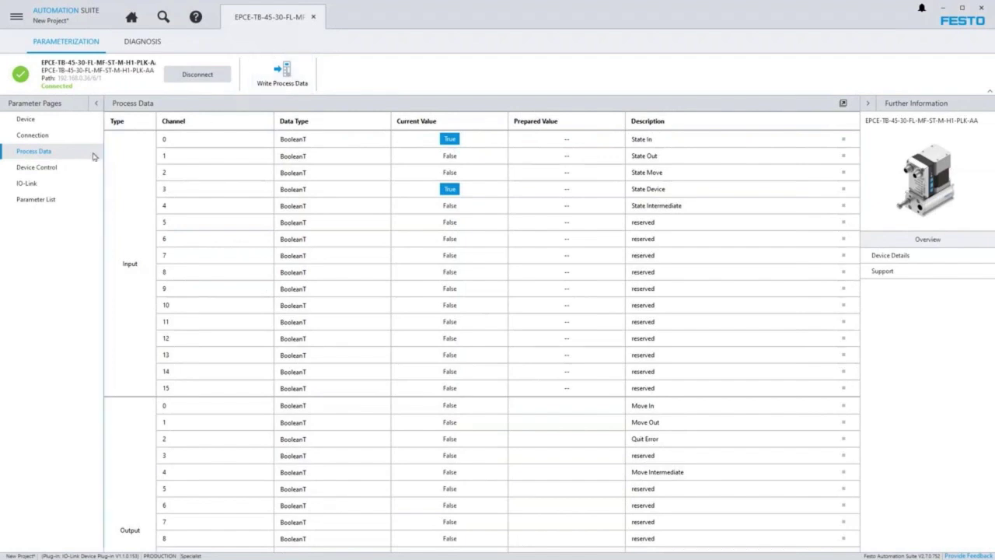
Extend and retract the cylinder with the Move Out and Move In system commands in Device Control
{"action": "left_click", "coordinate": [67, 169]}
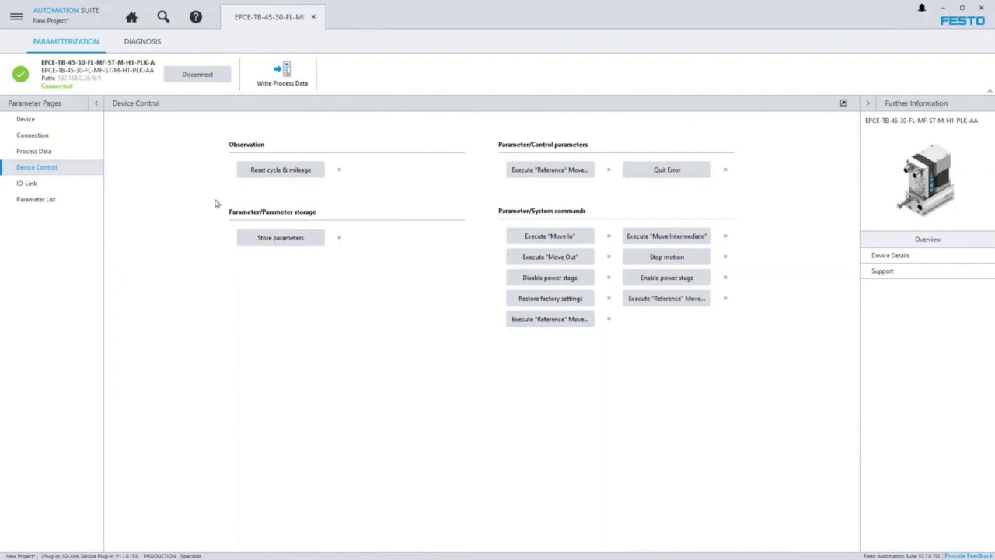
{"action": "left_click", "coordinate": [527, 263]}
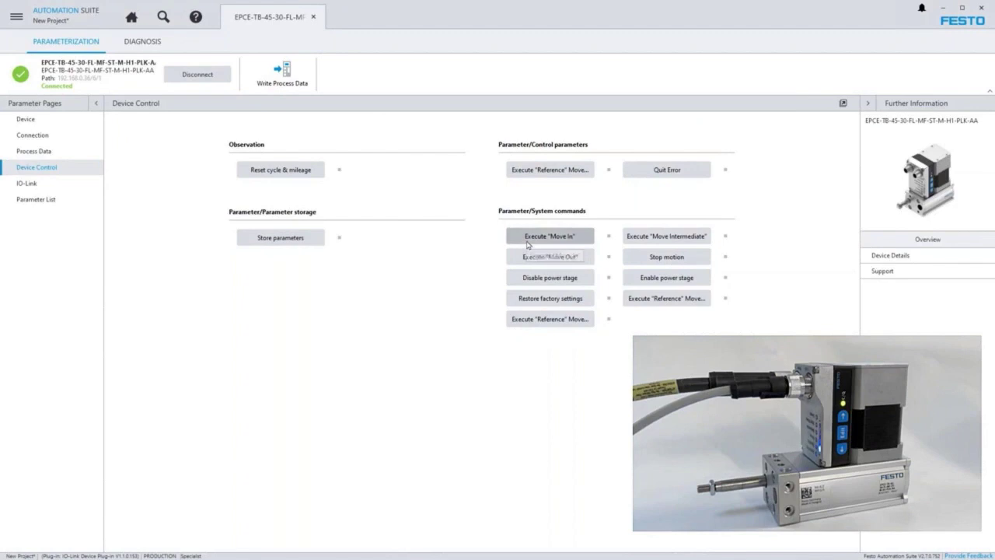
{"action": "left_click", "coordinate": [527, 245]}
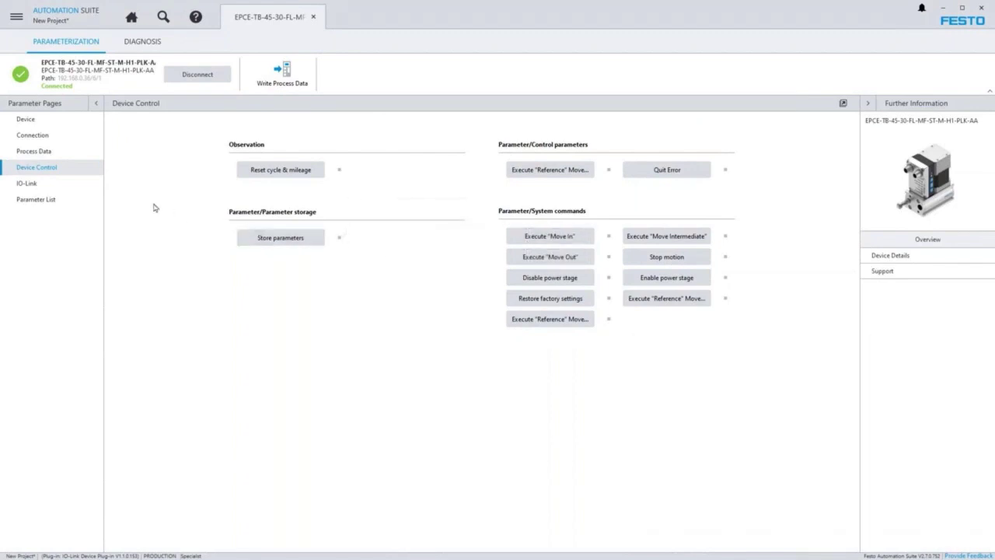
View the IO-Link data, disconnect the device to check the selectable IODD versions, and reconnect it
{"action": "left_click", "coordinate": [74, 189]}
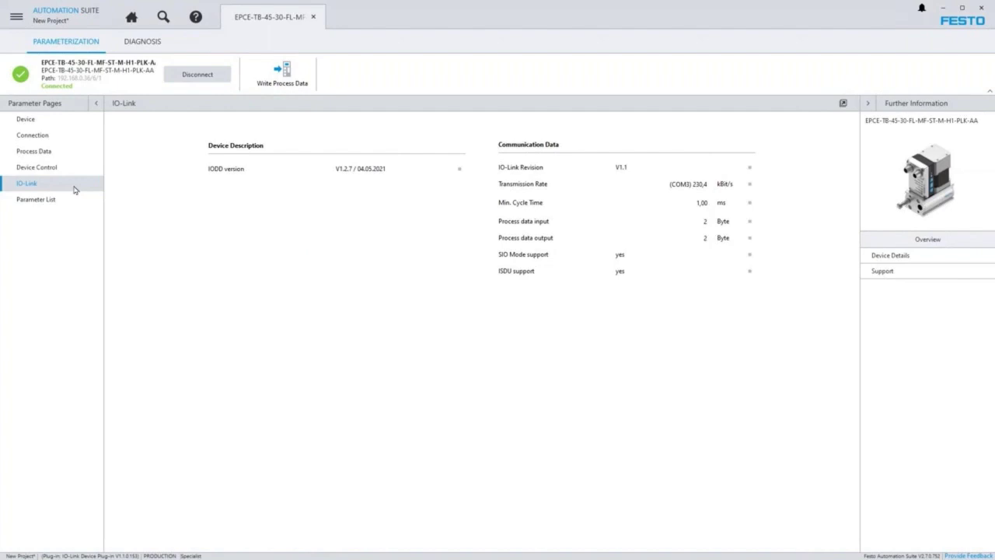
{"action": "left_click", "coordinate": [195, 76]}
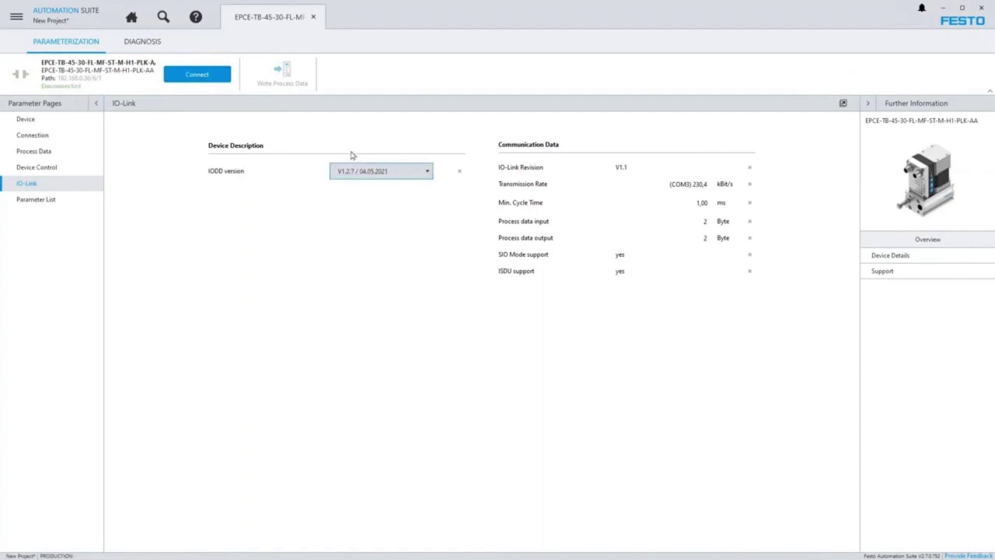
{"action": "left_click", "coordinate": [417, 178]}
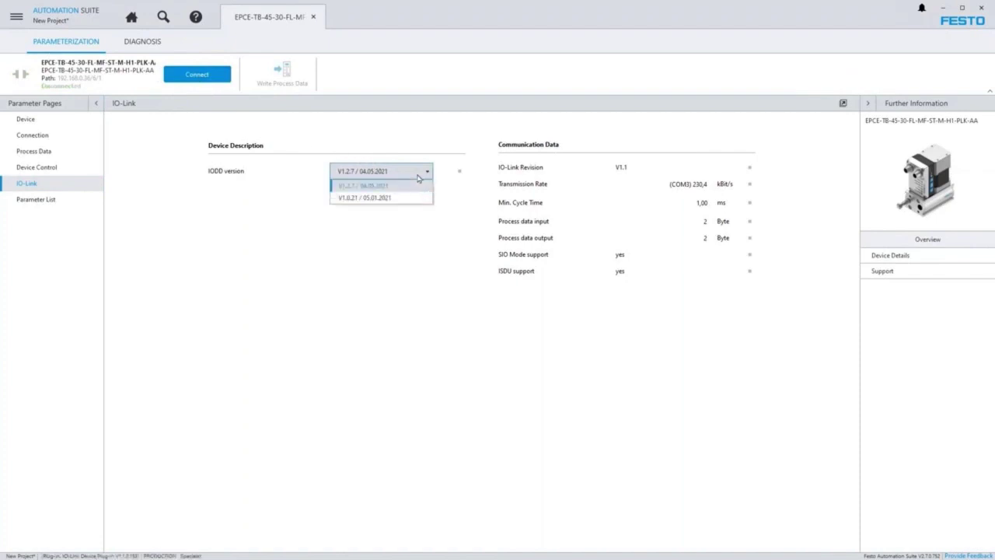
{"action": "left_click", "coordinate": [418, 178]}
{"action": "left_click", "coordinate": [214, 81]}
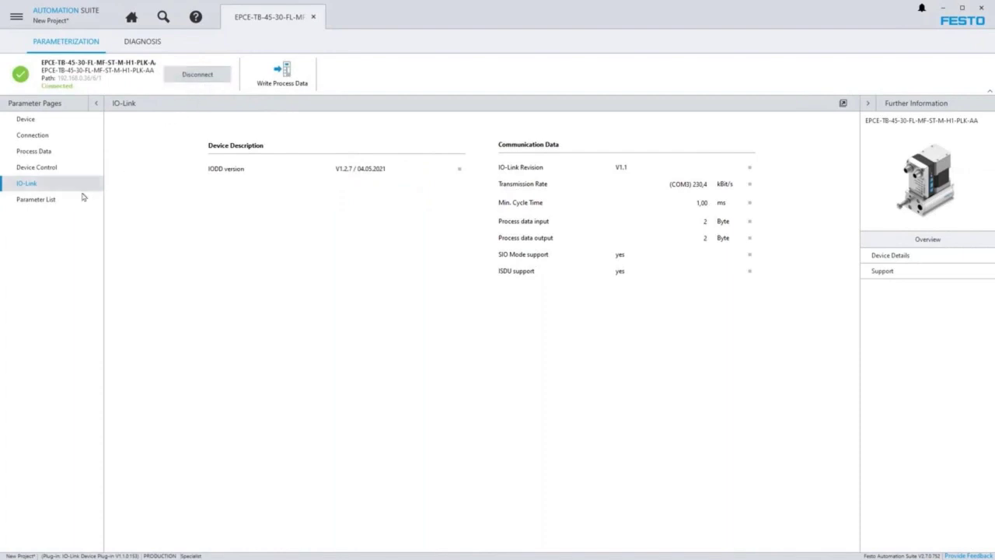
Examine the full parameter list of the EPCE unit down to the control and storage parameters
{"action": "left_click", "coordinate": [49, 206]}
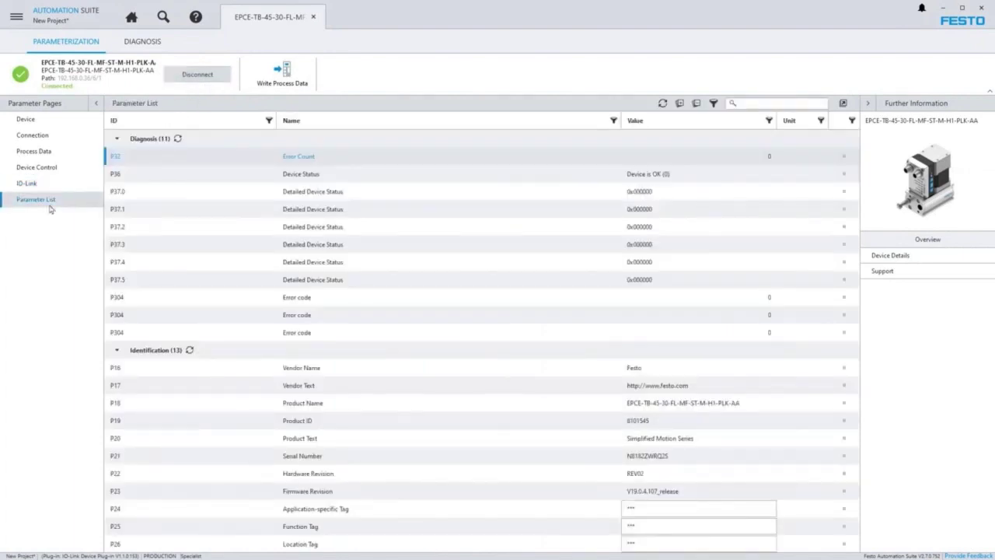
{"action": "scroll", "coordinate": [857, 278], "scroll_direction": "down", "scroll_amount": 2}
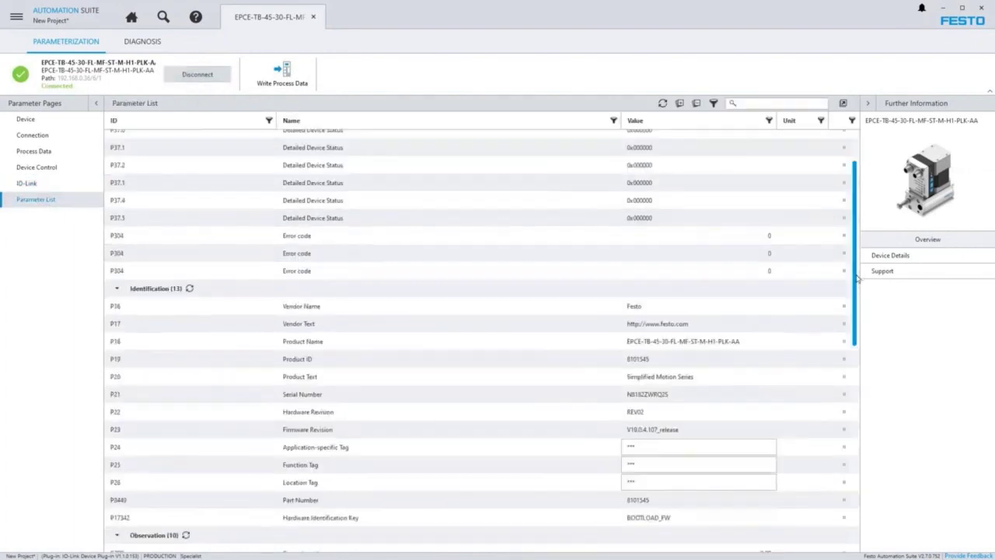
{"action": "left_click_drag", "start_coordinate": [857, 278], "coordinate": [863, 495]}
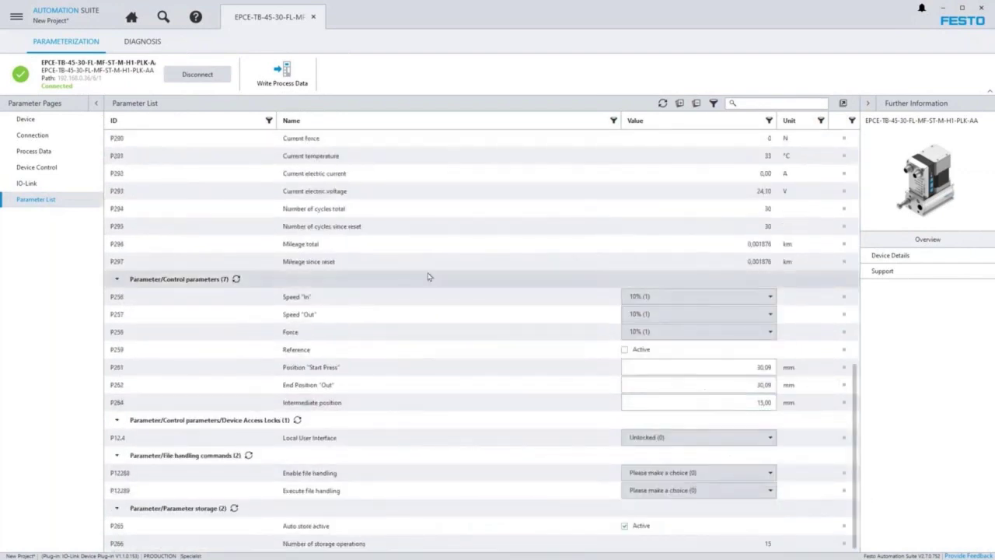
Switch the active user role to Operator and review the parameter list under that role
{"action": "left_click", "coordinate": [72, 121]}
{"action": "left_click", "coordinate": [631, 177]}
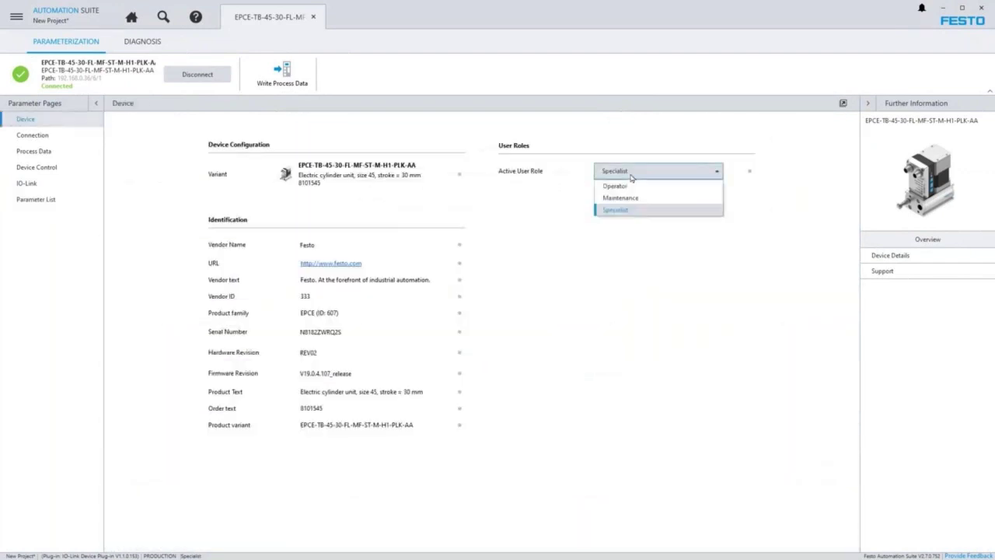
{"action": "left_click", "coordinate": [630, 186]}
{"action": "left_click", "coordinate": [59, 200]}
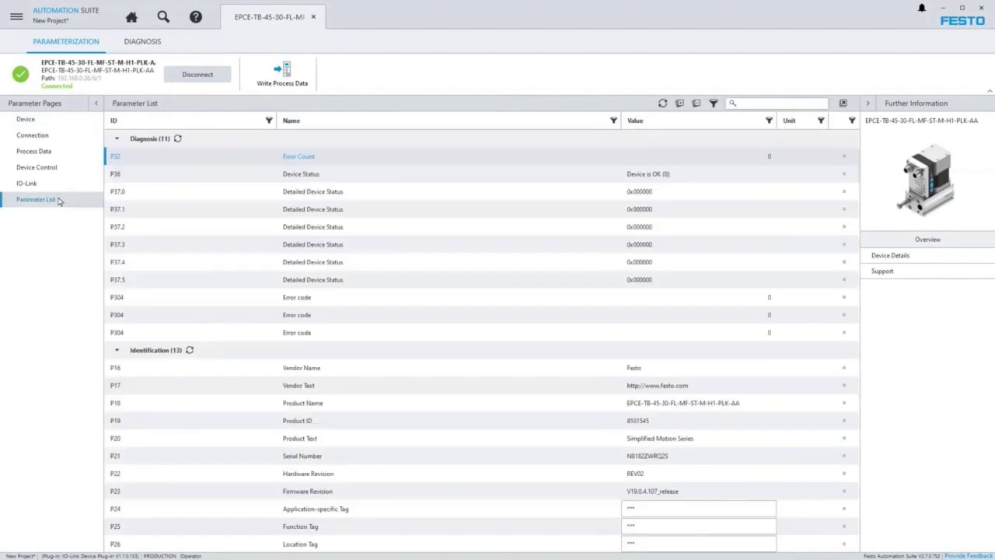
{"action": "left_click_drag", "start_coordinate": [854, 229], "coordinate": [847, 377]}
Set the device's active user role back to Specialist
{"action": "left_click", "coordinate": [64, 123]}
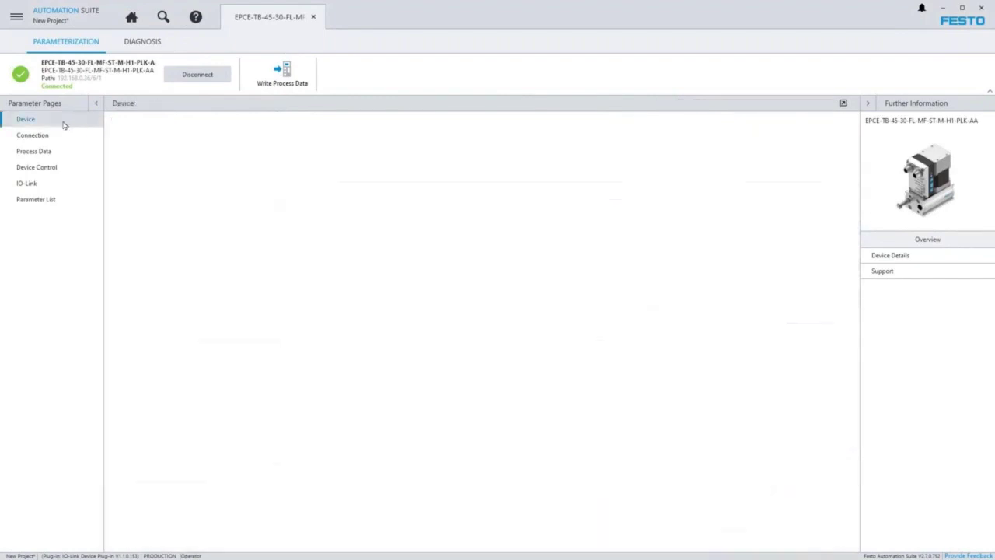
{"action": "left_click", "coordinate": [626, 172]}
{"action": "left_click", "coordinate": [608, 206]}
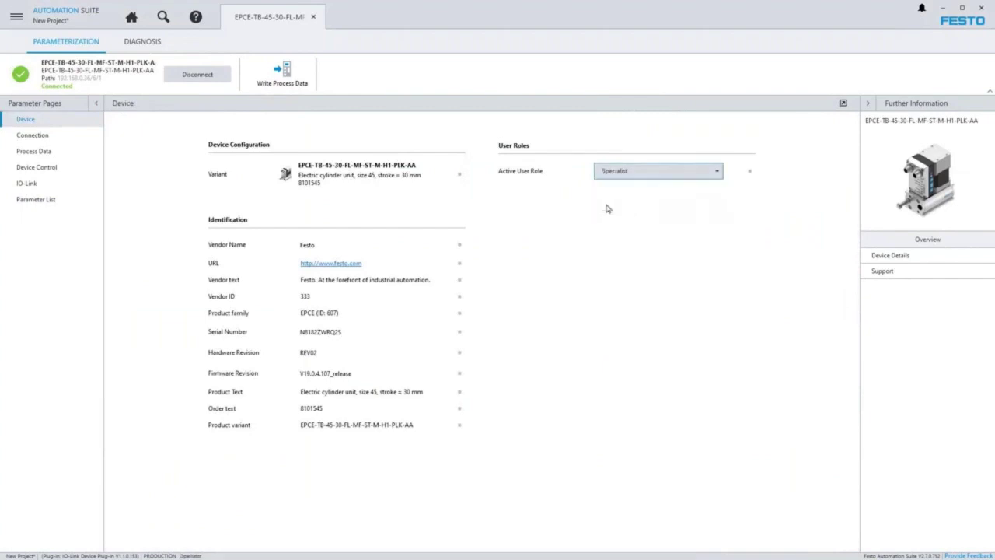
Set Speed "In" to 70% and Speed "Out" to 20% in the control parameters of the parameter list
{"action": "left_click", "coordinate": [47, 200]}
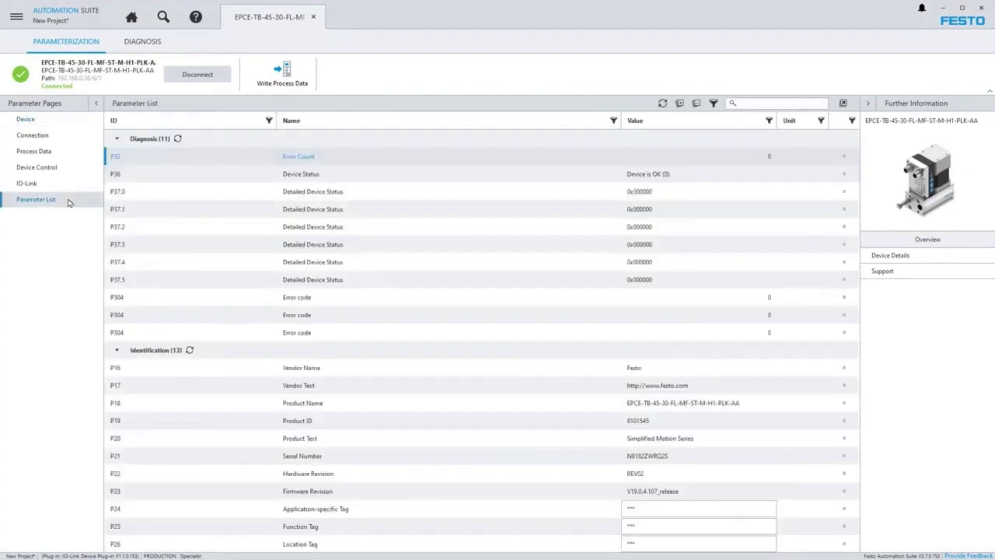
{"action": "left_click_drag", "start_coordinate": [854, 293], "coordinate": [874, 515]}
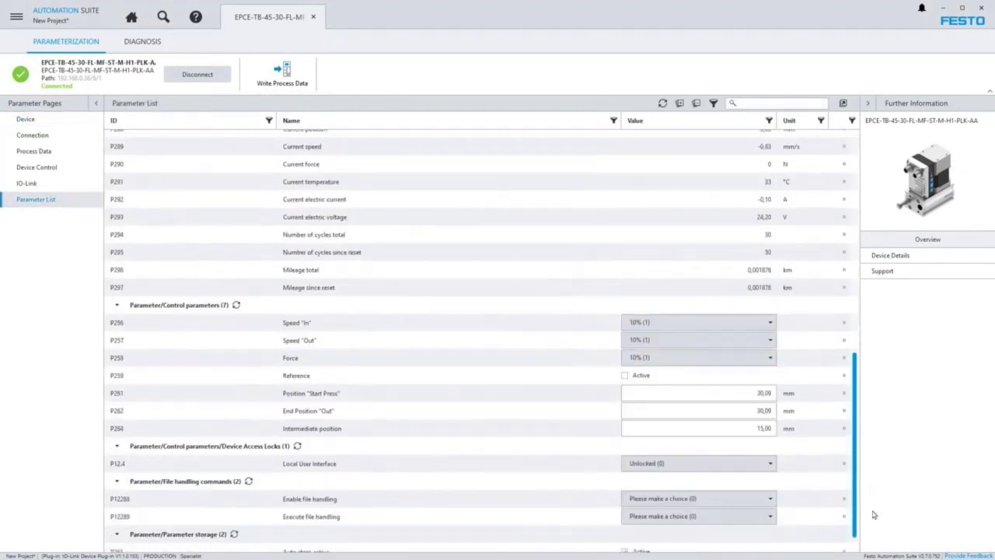
{"action": "left_click", "coordinate": [659, 318]}
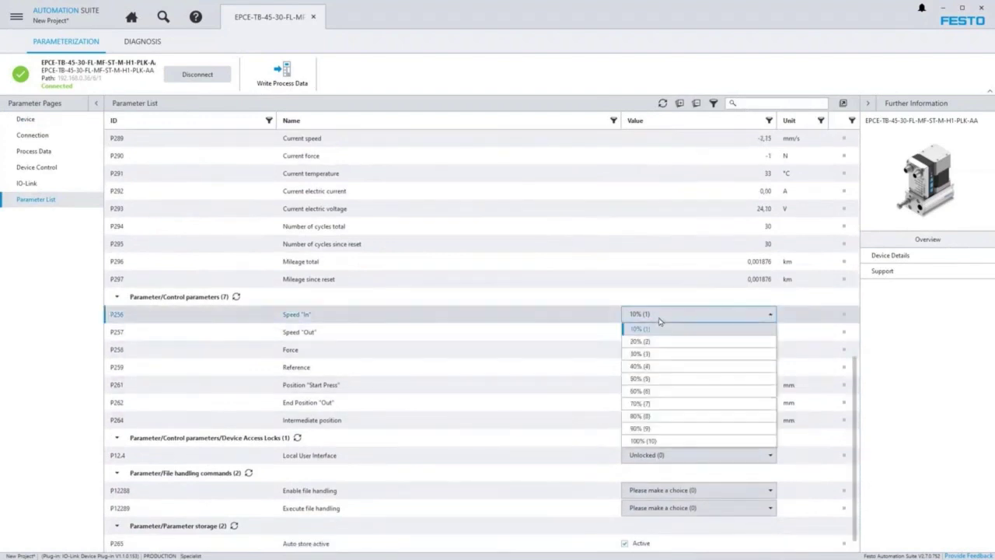
{"action": "left_click", "coordinate": [660, 404]}
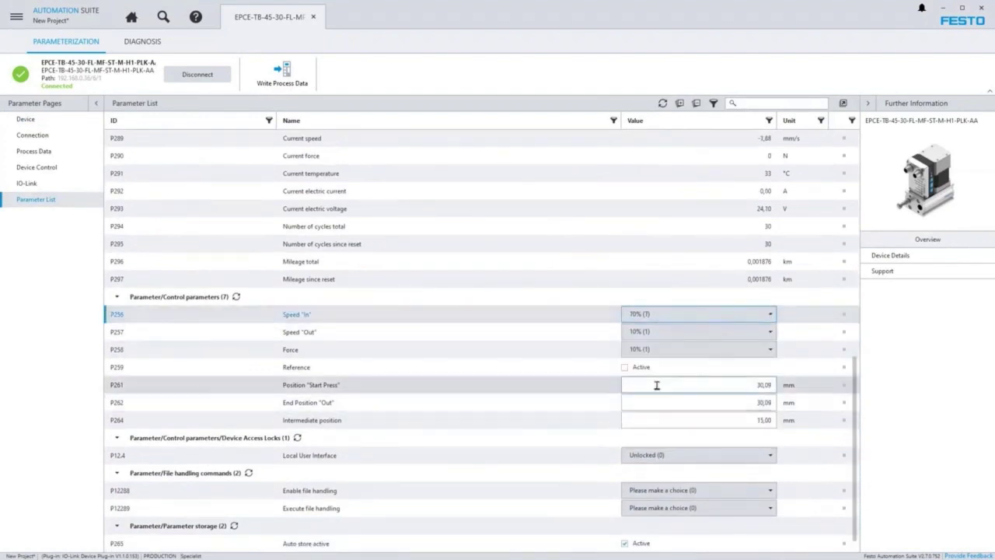
{"action": "left_click", "coordinate": [653, 336]}
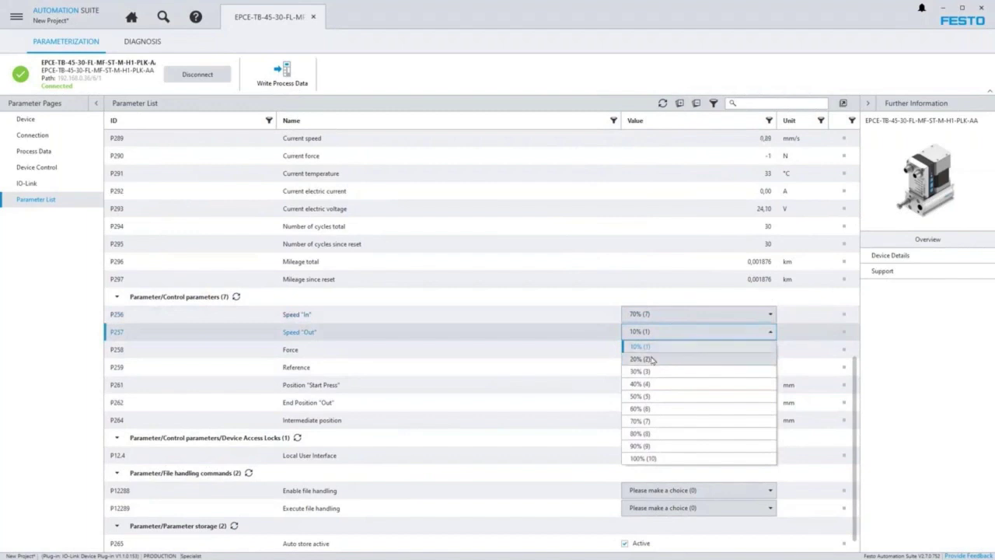
{"action": "left_click", "coordinate": [642, 358]}
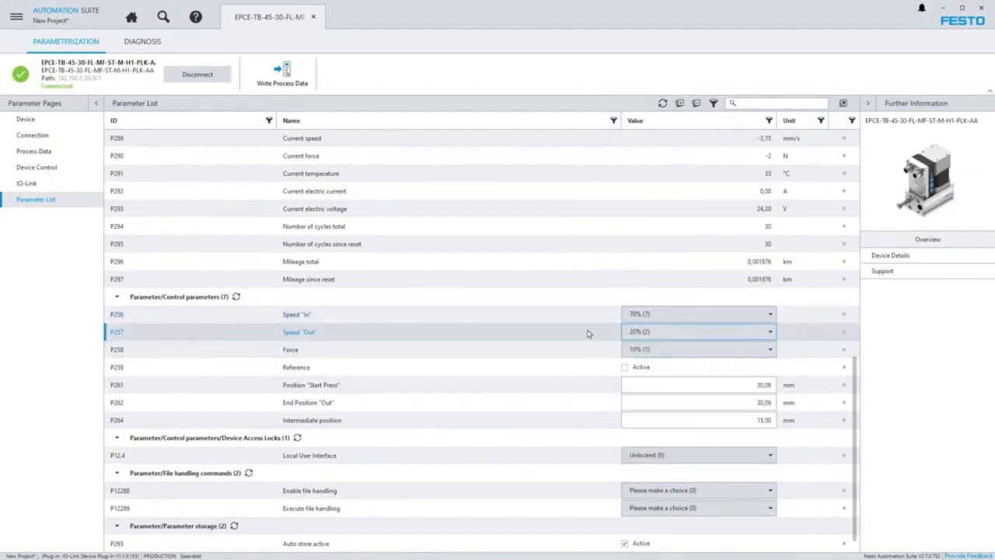
Test the changed speeds by executing Move Out and Move In from Device Control
{"action": "left_click", "coordinate": [73, 171]}
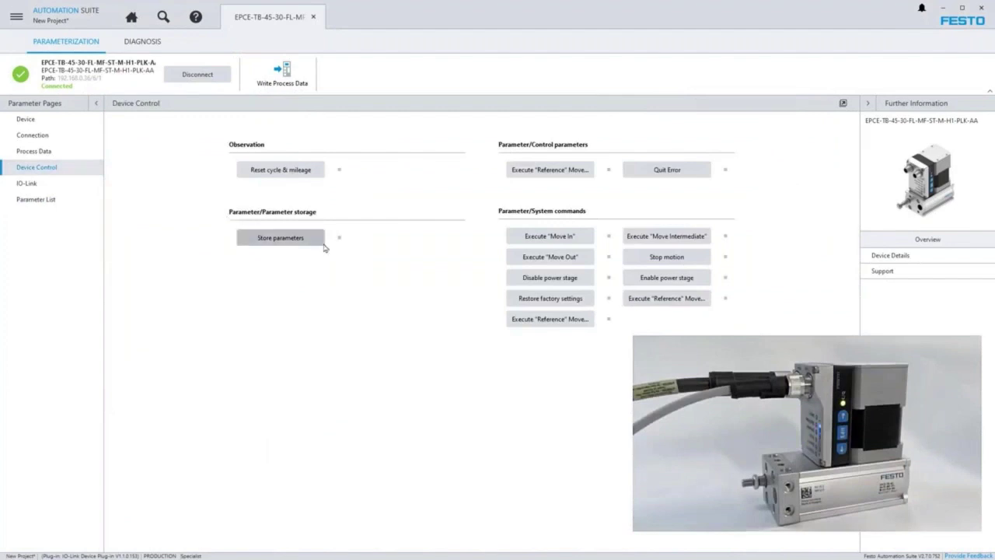
{"action": "left_click", "coordinate": [553, 263]}
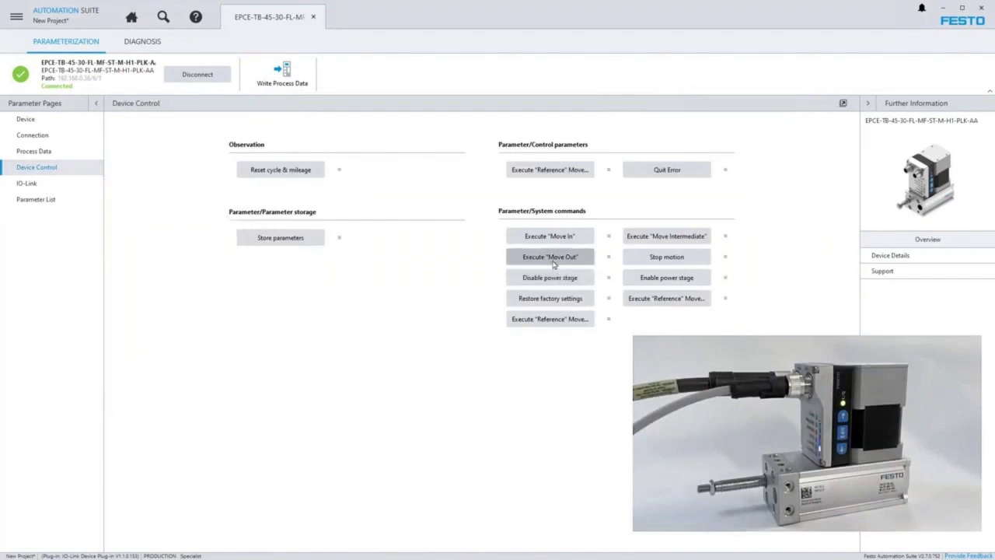
{"action": "left_click", "coordinate": [555, 246]}
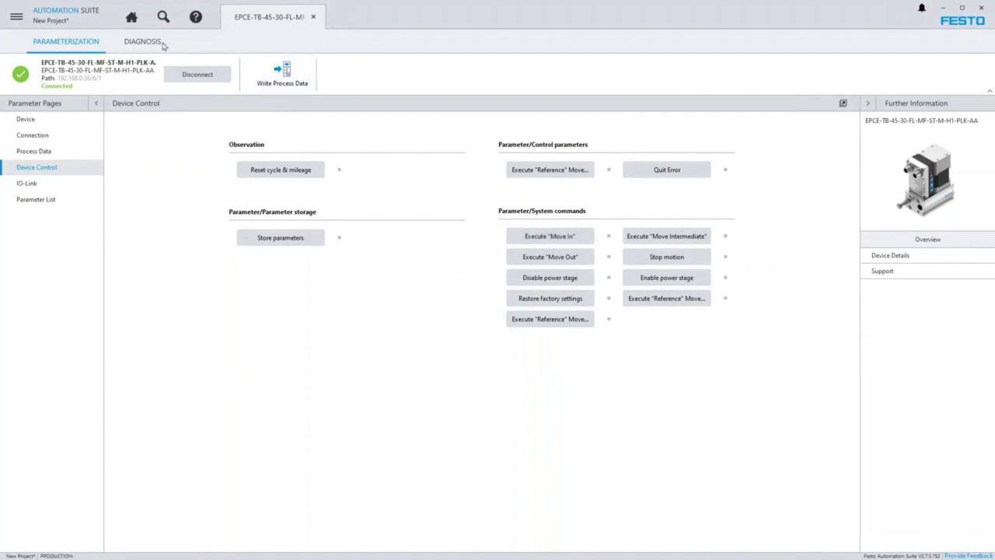
Open the diagnosis of the EPCE unit to check its device state messages
{"action": "left_click", "coordinate": [161, 44]}
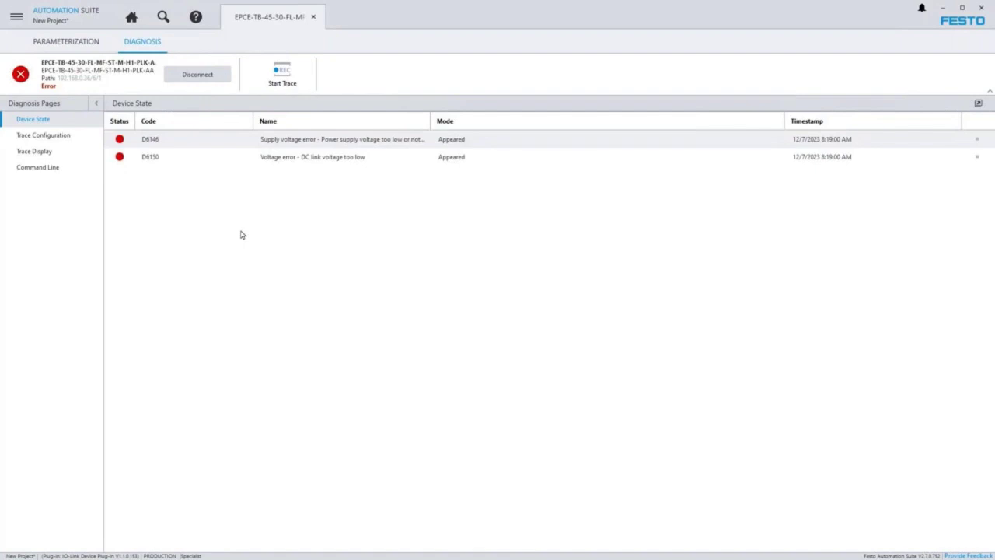
Acknowledge the EPCE unit's pending voltage errors with the Quit Error command in Device Control
{"action": "left_click", "coordinate": [81, 44]}
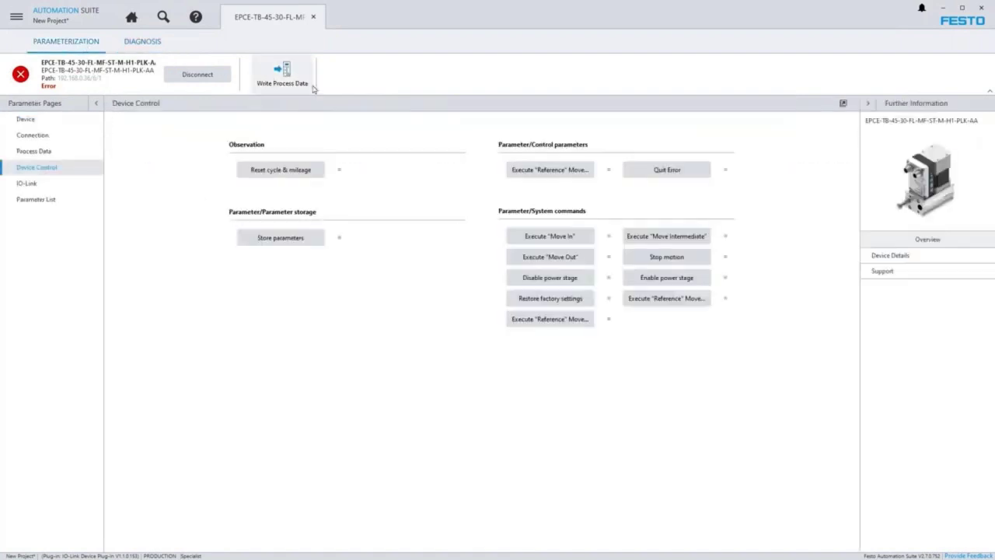
{"action": "left_click", "coordinate": [657, 169]}
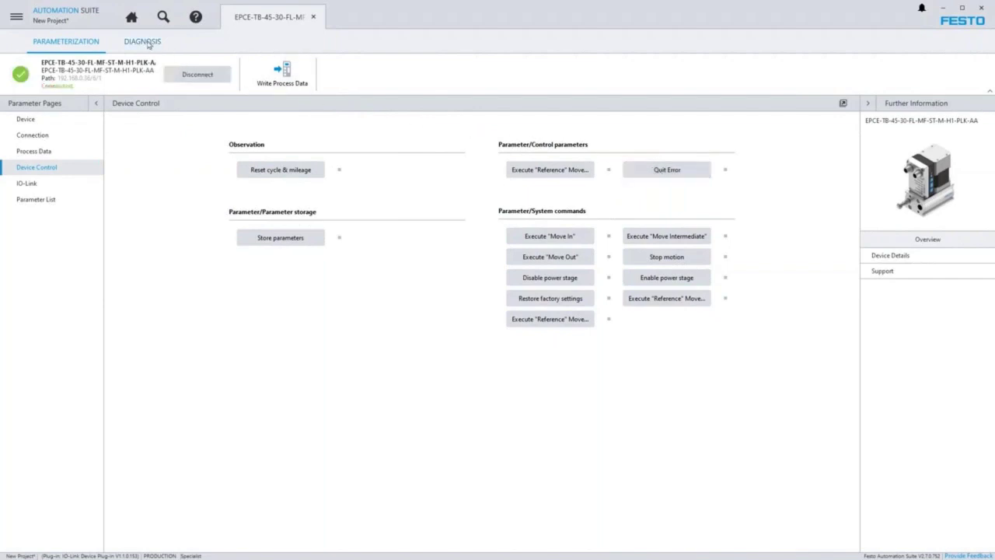
Configure trace channels for the Observation signals Current position (P288), Current speed (P289) and Current force (P290)
{"action": "left_click", "coordinate": [147, 44]}
{"action": "left_click", "coordinate": [77, 138]}
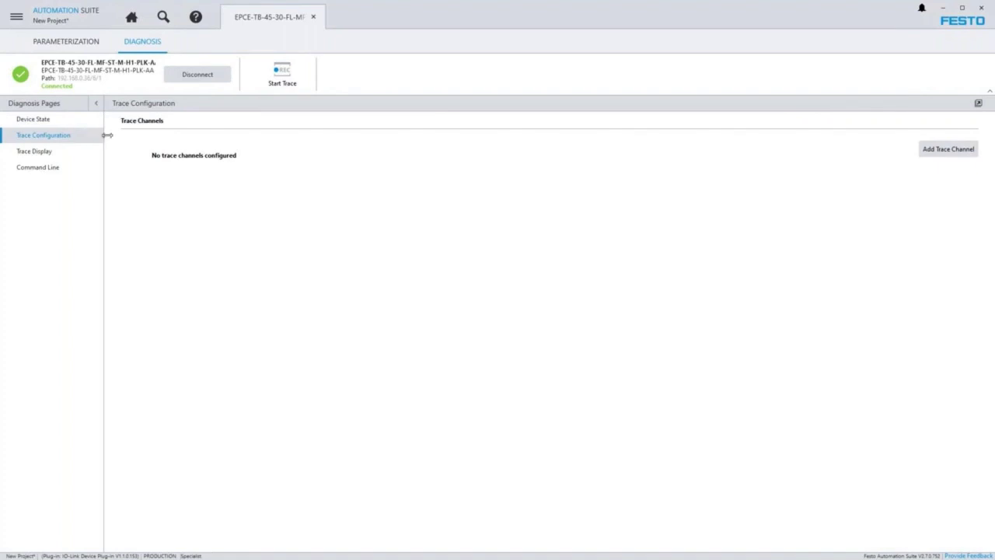
{"action": "left_click", "coordinate": [937, 149]}
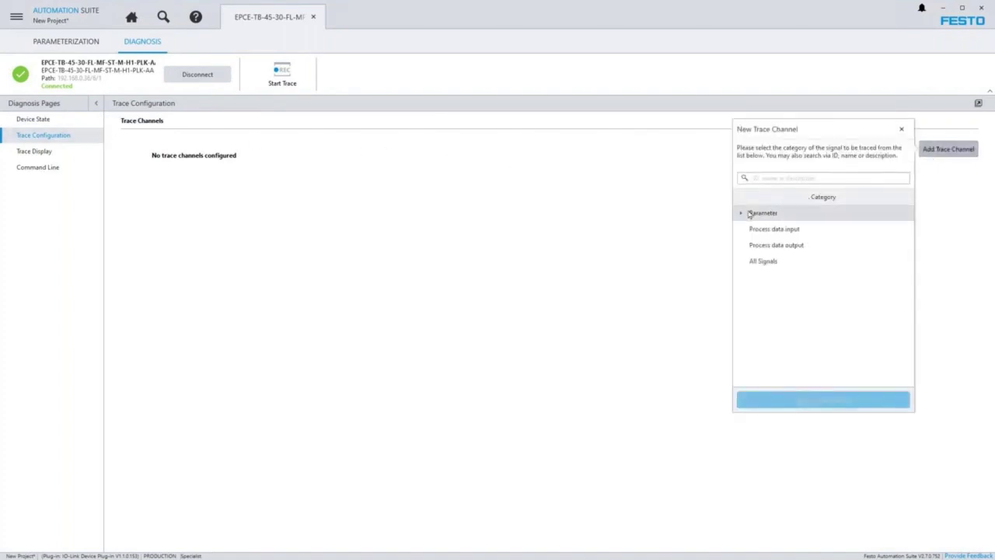
{"action": "left_click", "coordinate": [742, 215]}
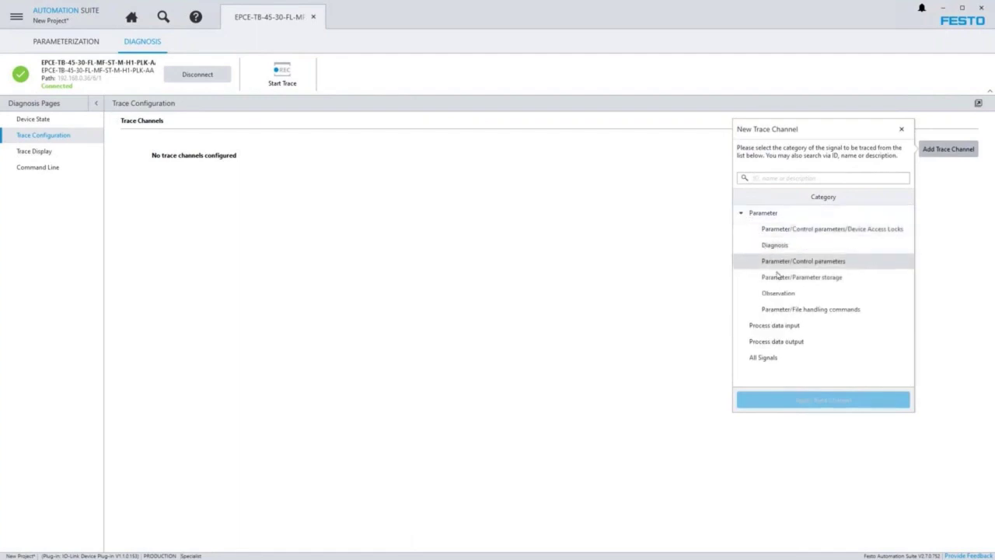
{"action": "left_click", "coordinate": [787, 296]}
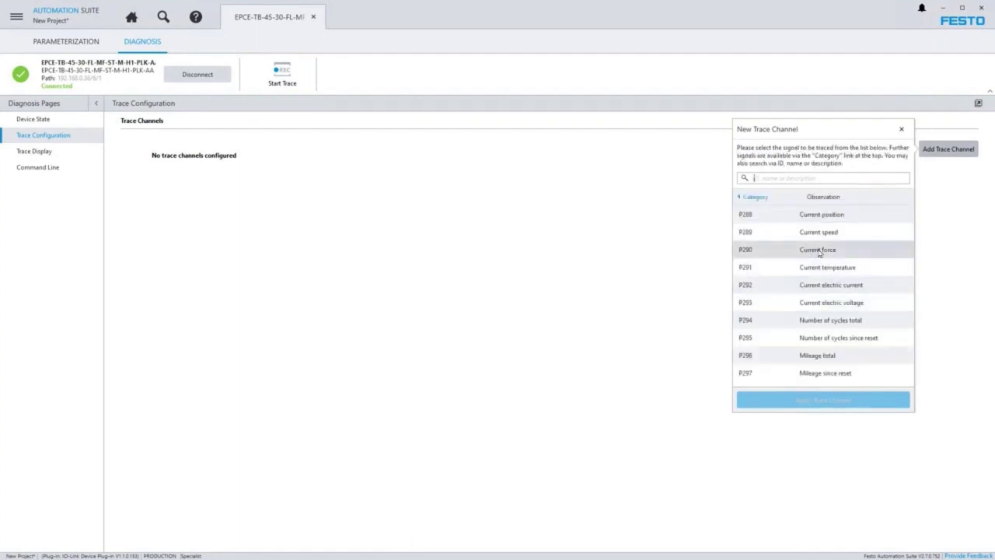
{"action": "left_click", "coordinate": [835, 220]}
{"action": "left_click", "coordinate": [836, 232]}
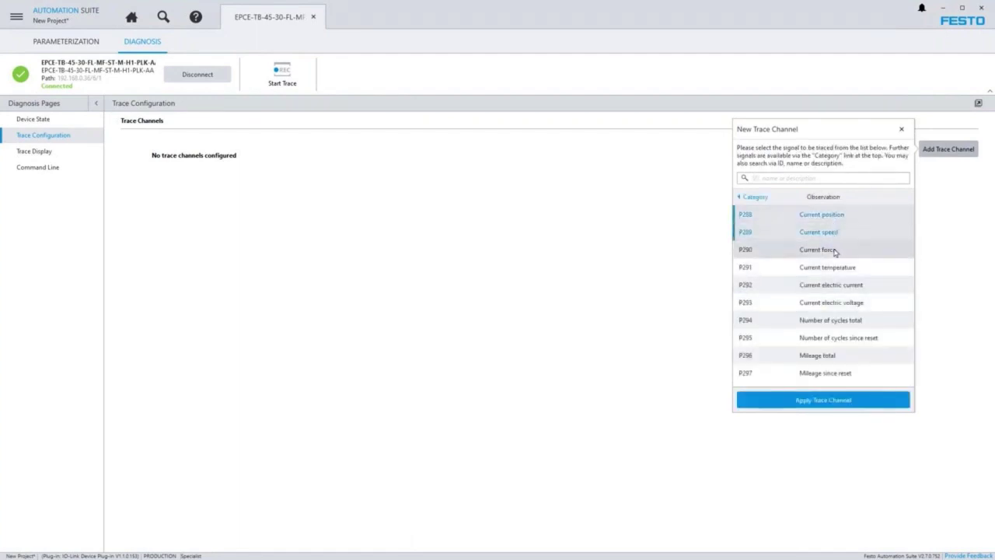
{"action": "left_click", "coordinate": [835, 249]}
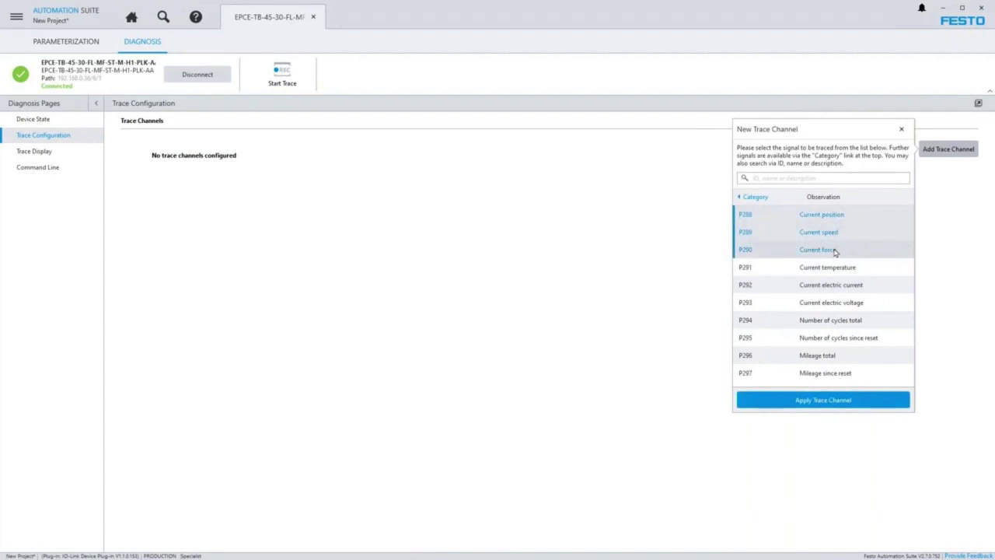
{"action": "left_click", "coordinate": [830, 401]}
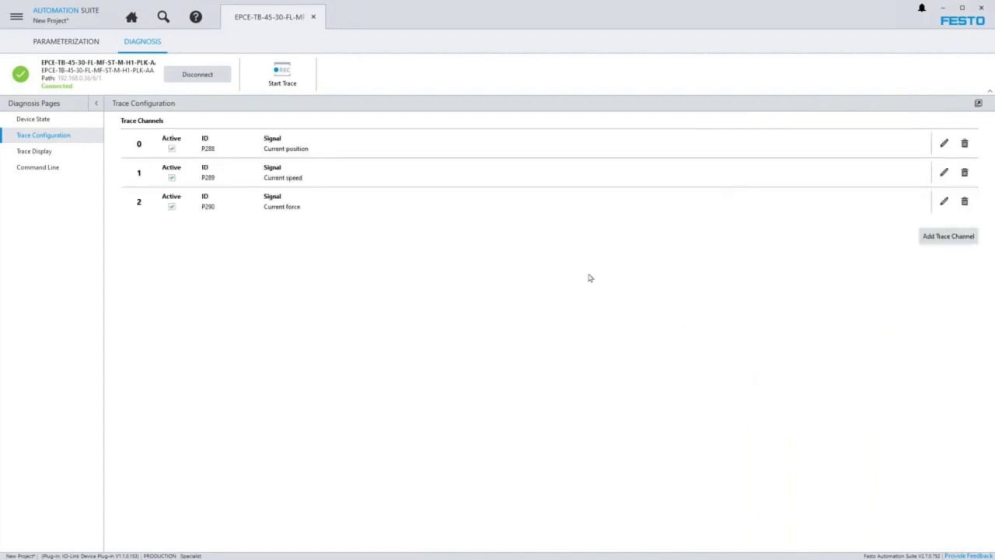
Start a trace and execute Move Out, Move Intermediate, Move In, Move Intermediate, Move Out and Move In from Device Control
{"action": "left_click", "coordinate": [291, 84]}
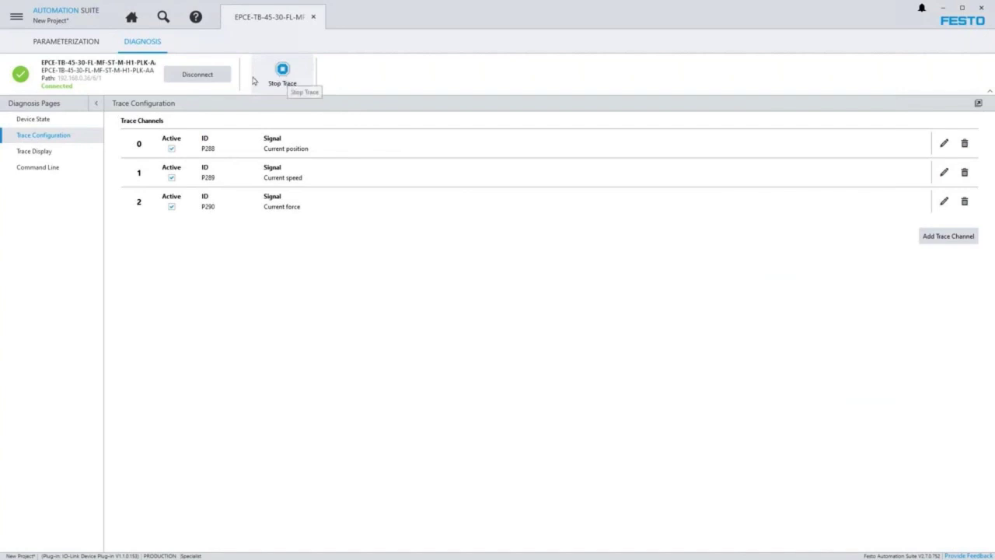
{"action": "left_click", "coordinate": [86, 46]}
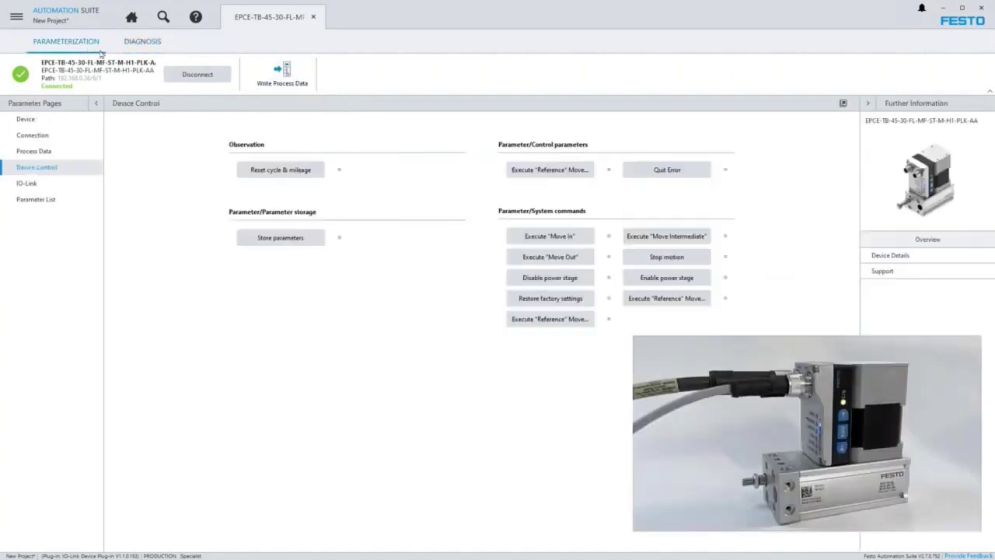
{"action": "left_click", "coordinate": [540, 258]}
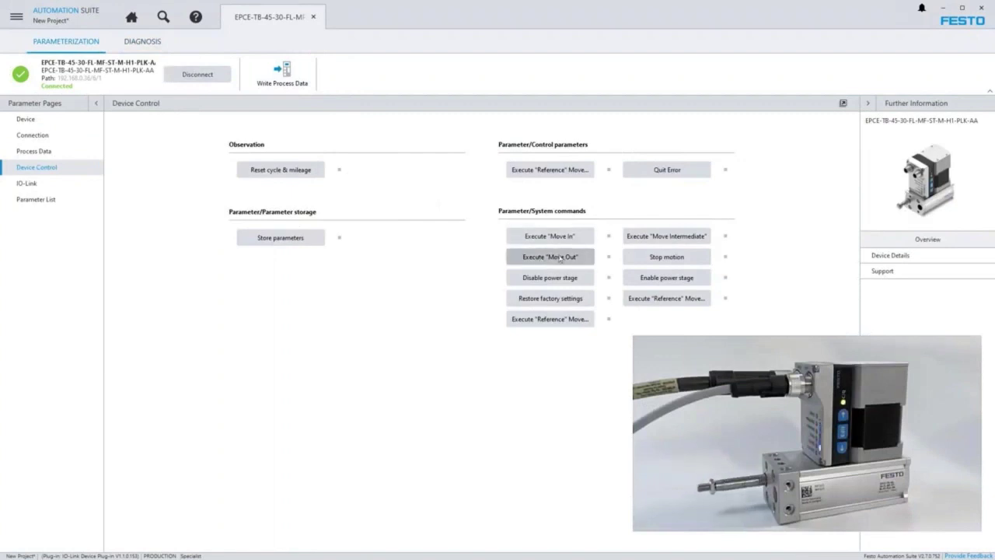
{"action": "left_click", "coordinate": [640, 241]}
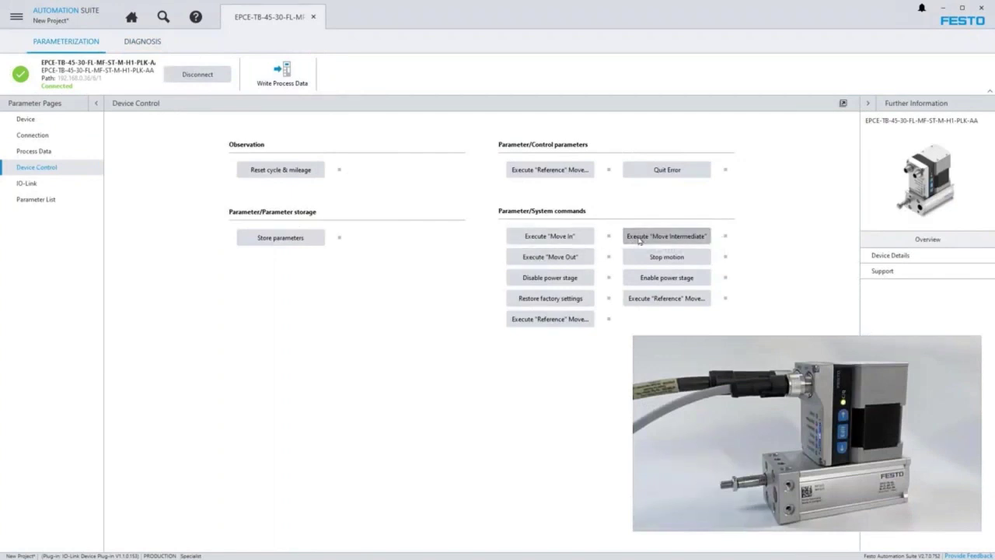
{"action": "left_click", "coordinate": [584, 239]}
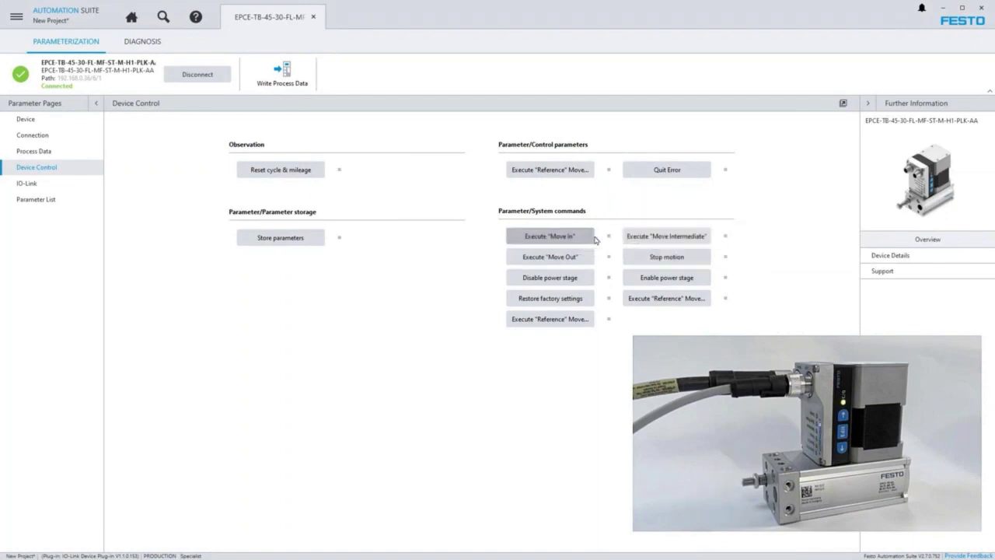
{"action": "left_click", "coordinate": [705, 240]}
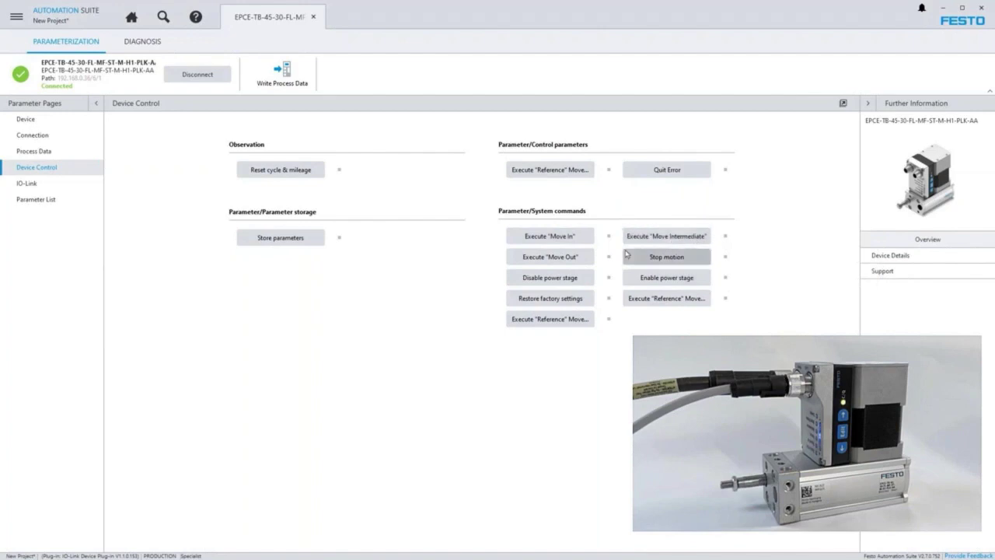
{"action": "left_click", "coordinate": [582, 260]}
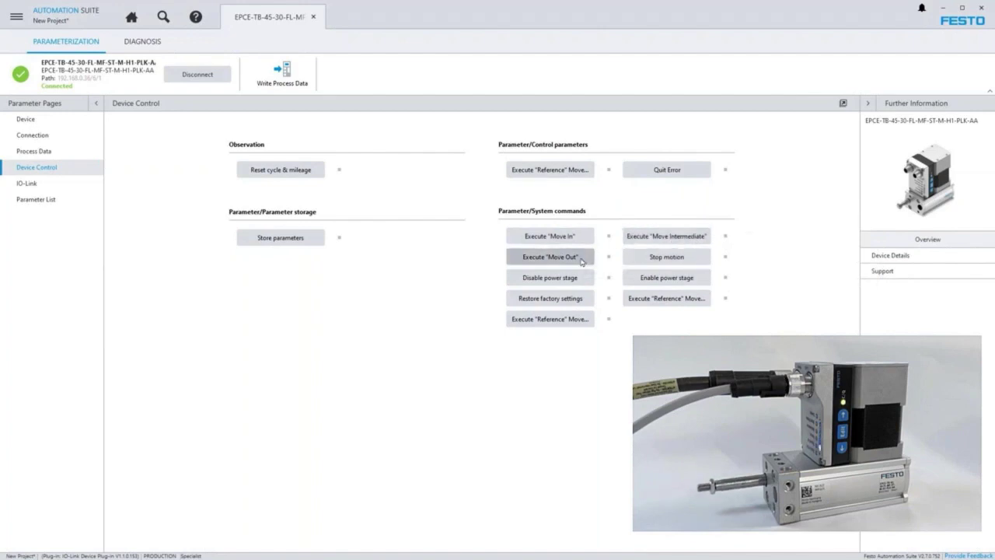
{"action": "left_click", "coordinate": [578, 242]}
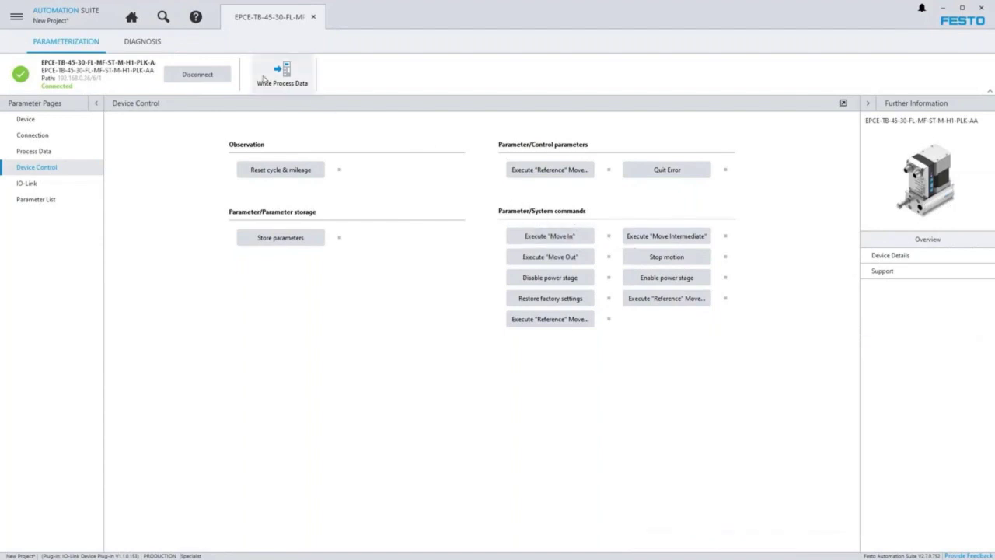
Stop the running trace in the diagnosis and open the recorded result in Trace Display
{"action": "left_click", "coordinate": [166, 41]}
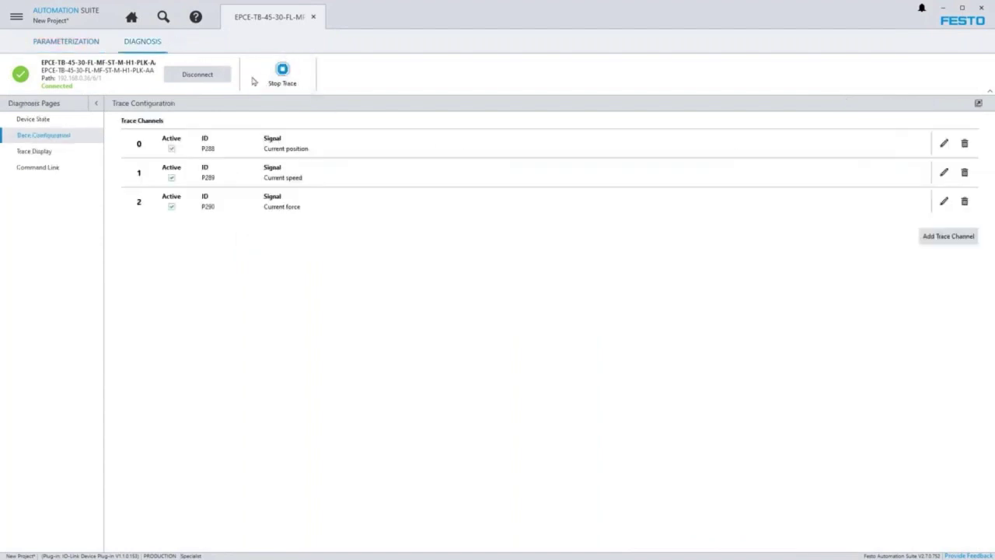
{"action": "left_click", "coordinate": [279, 83]}
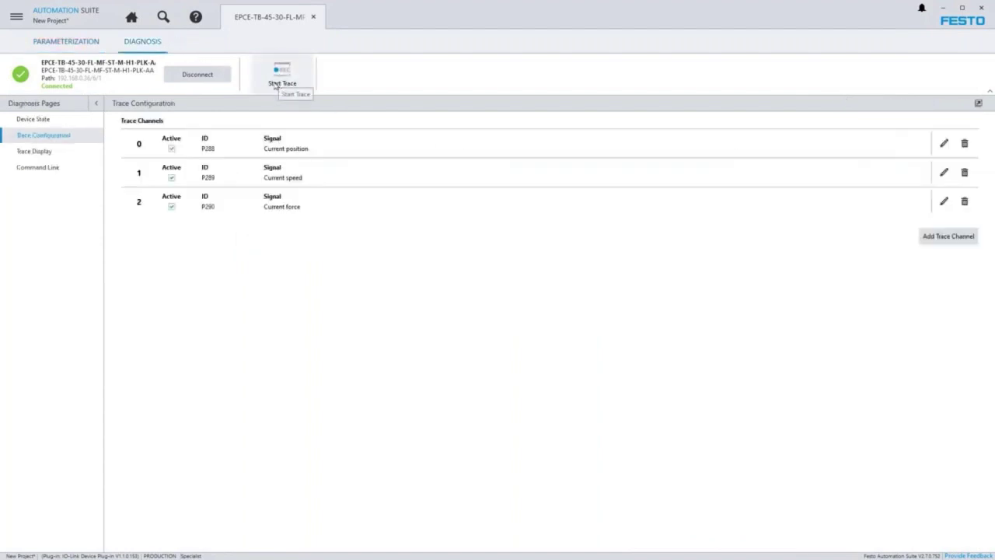
{"action": "left_click", "coordinate": [78, 153]}
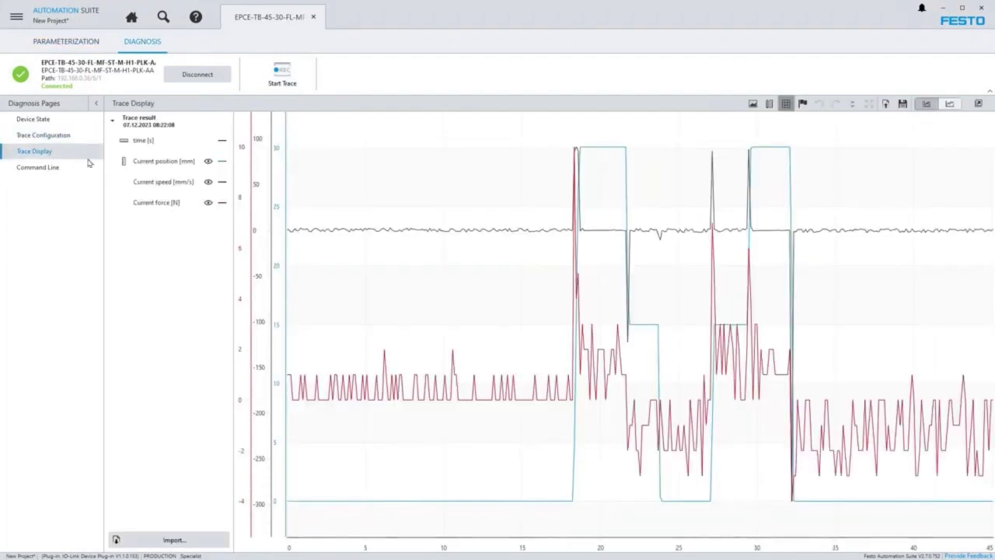
Examine the recorded curves in detail and in full, highlighting Current speed and reading the signal values with the measuring cursor
{"action": "left_click_drag", "start_coordinate": [515, 205], "coordinate": [611, 256]}
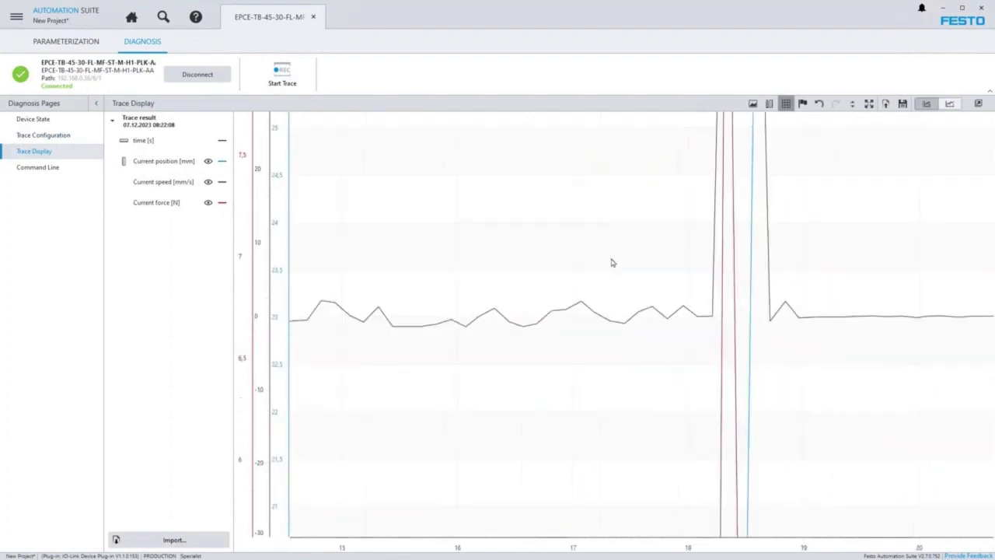
{"action": "left_click", "coordinate": [869, 104]}
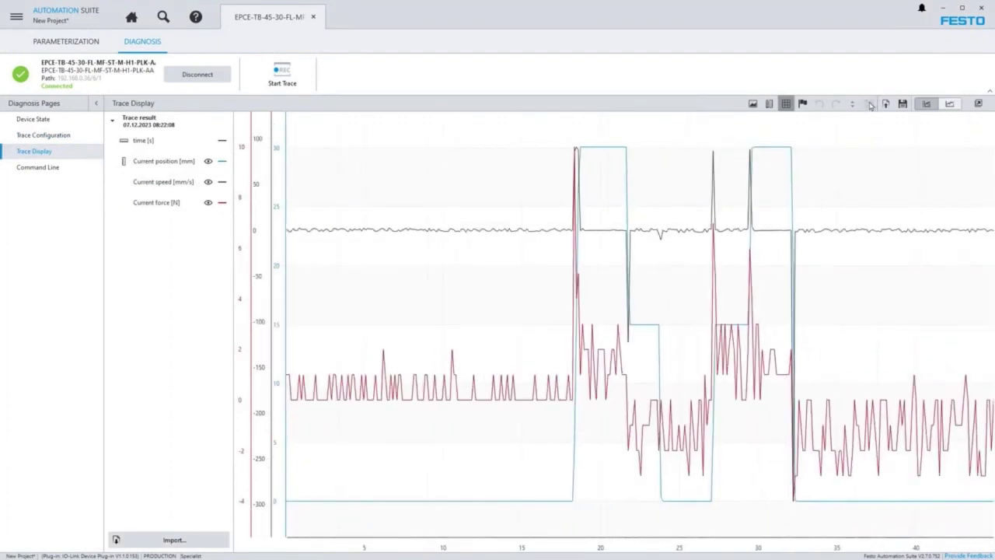
{"action": "left_click", "coordinate": [225, 189]}
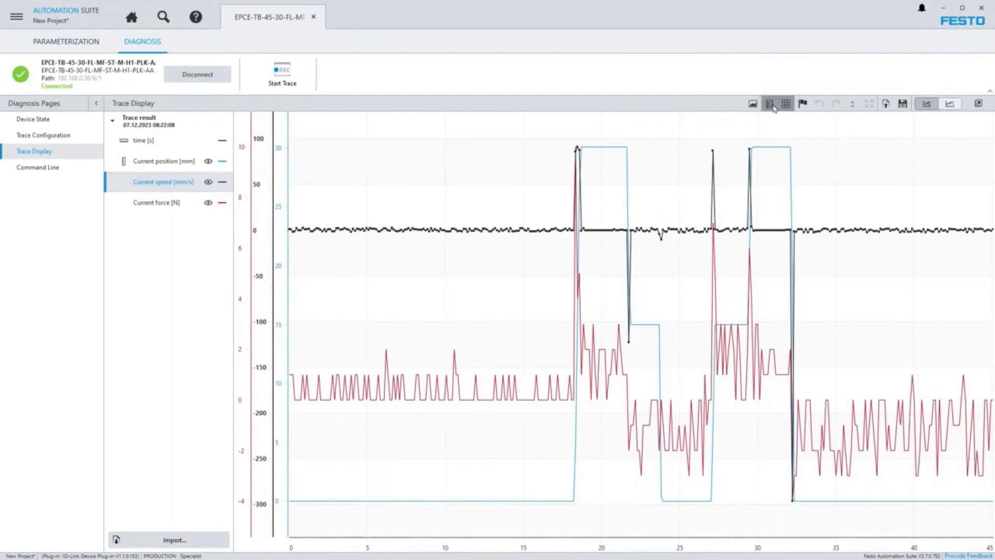
{"action": "mouse_move", "coordinate": [722, 166]}
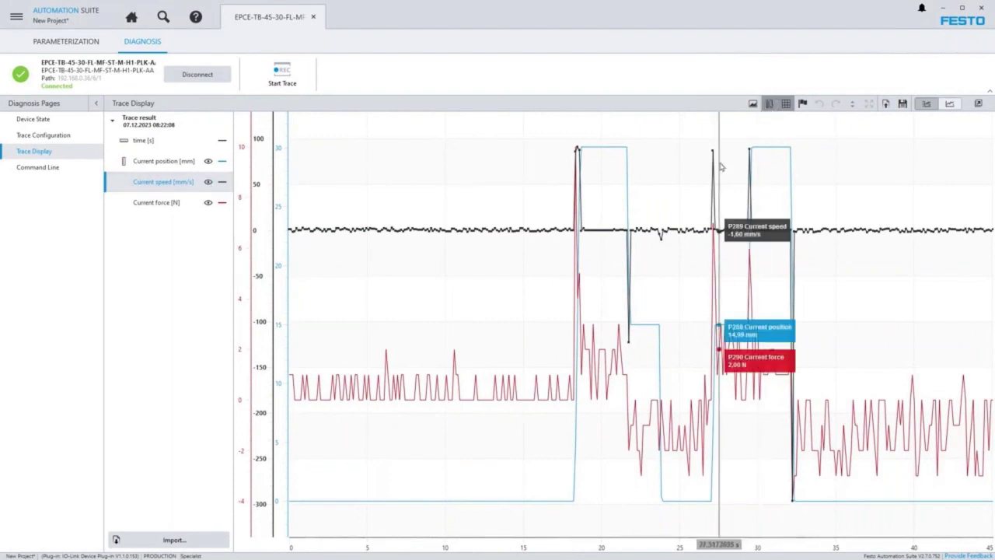
{"action": "left_click", "coordinate": [770, 103]}
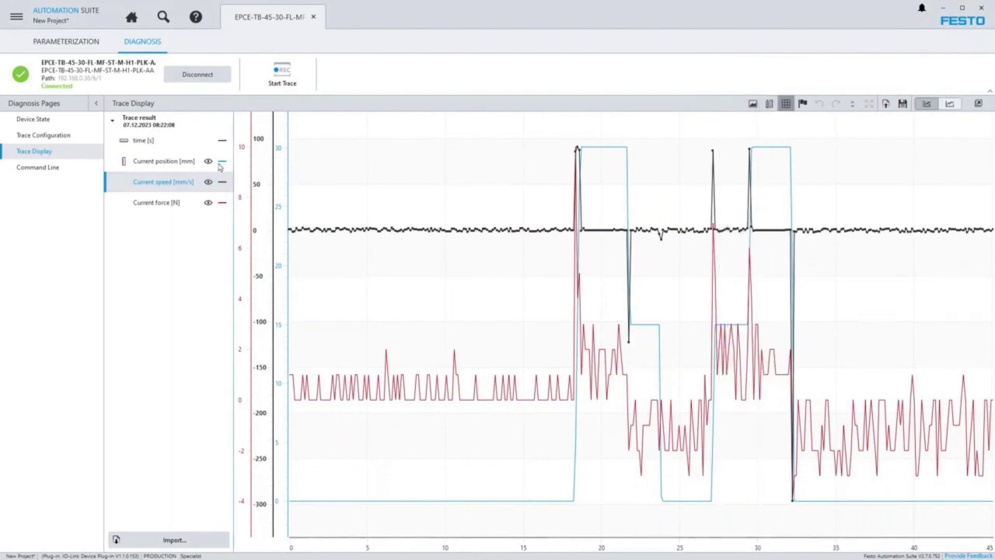